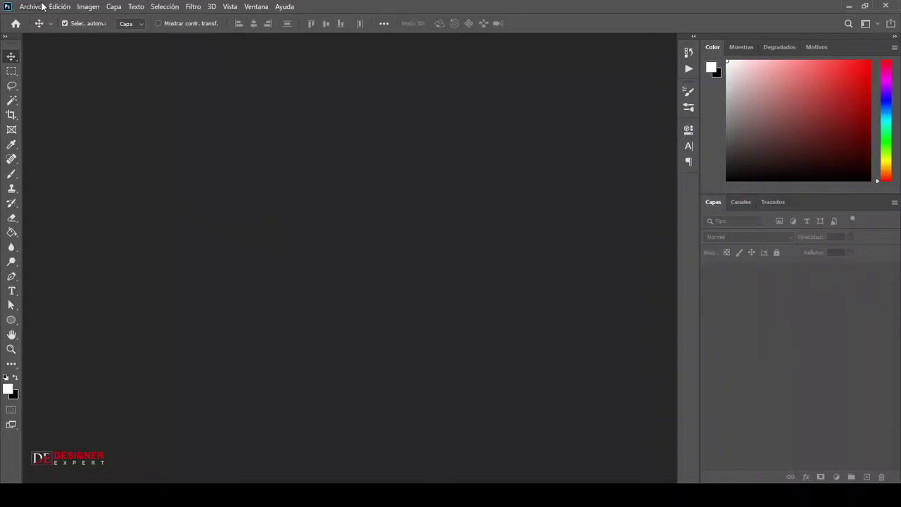
Create a new 3000 × 2000 px document with a white background
click(42, 6)
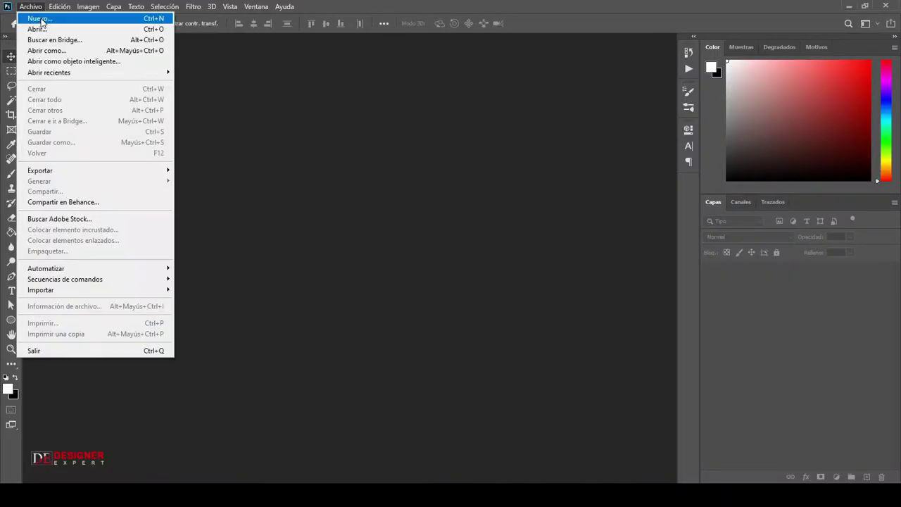
click(41, 17)
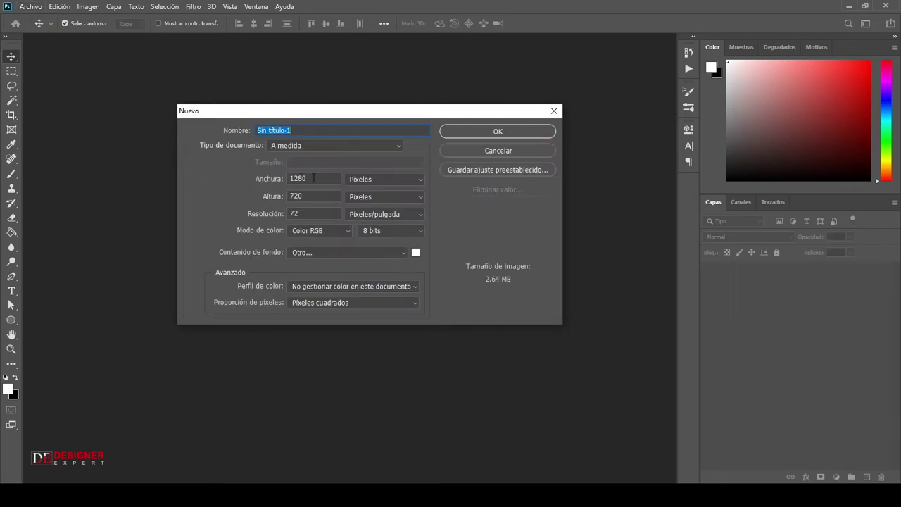
click(313, 178)
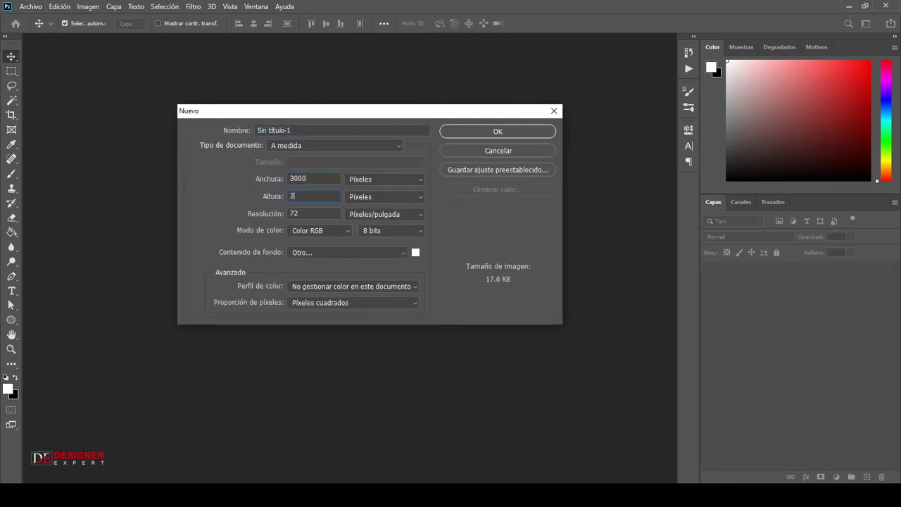
text(000)
click(484, 126)
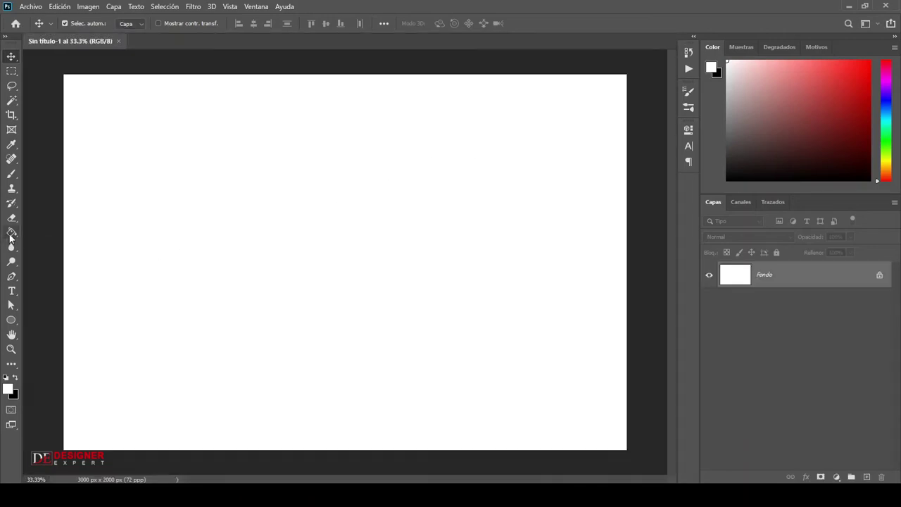
click(11, 233)
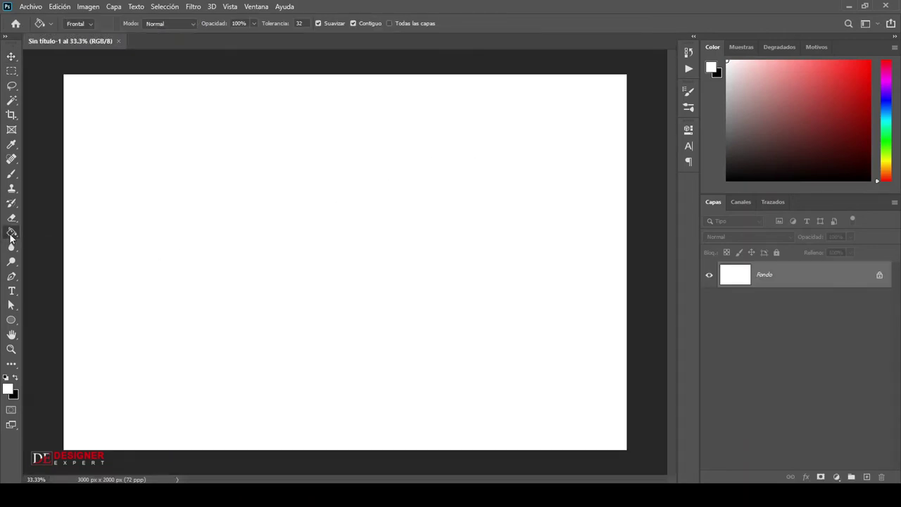
Fill the whole background with light pink #eed4ca using the Paint Bucket
click(10, 393)
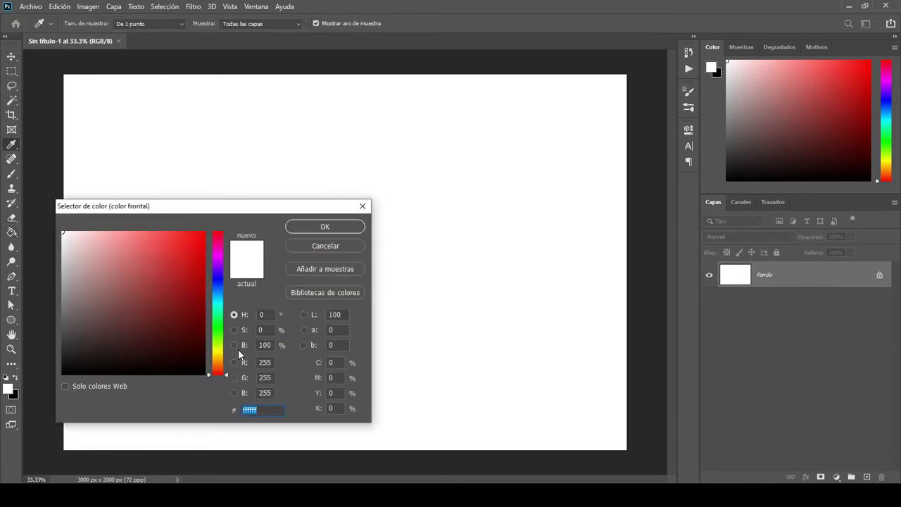
text(eed4ca)
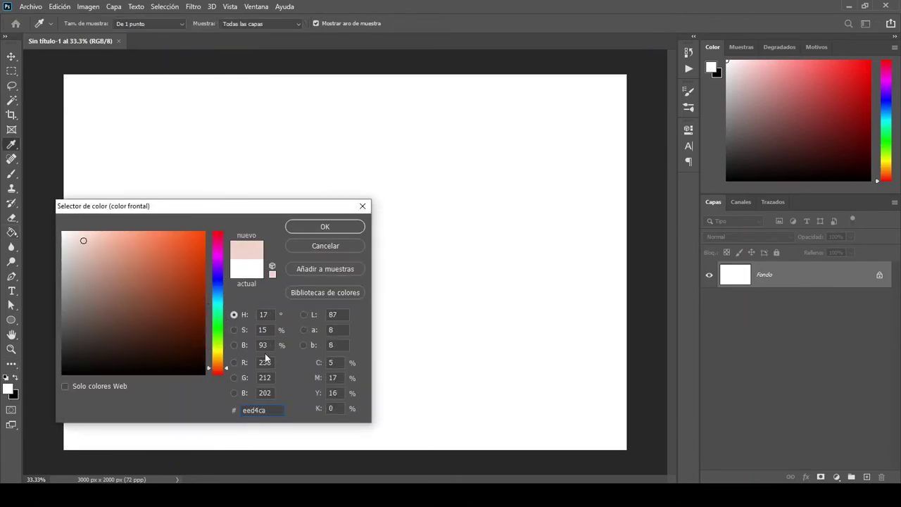
click(323, 229)
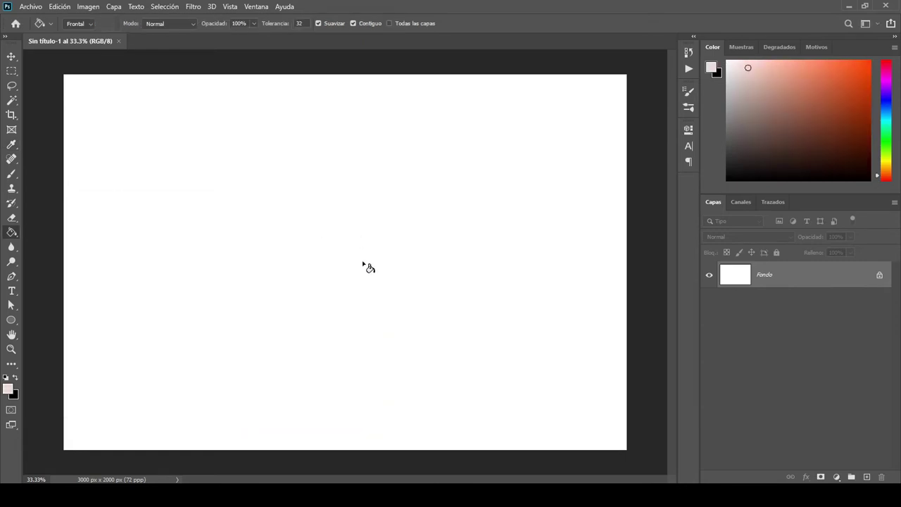
click(367, 267)
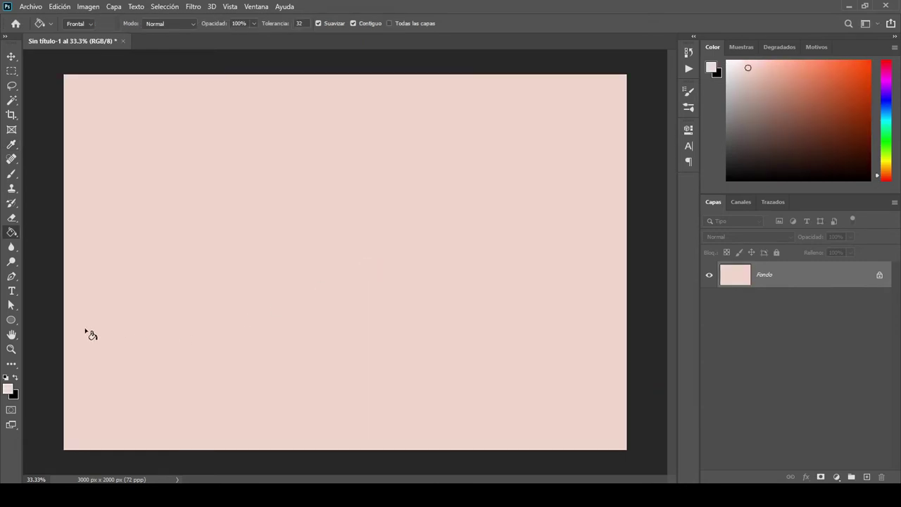
Set the character font to Convoy Oblique at 480 pt
key(v)
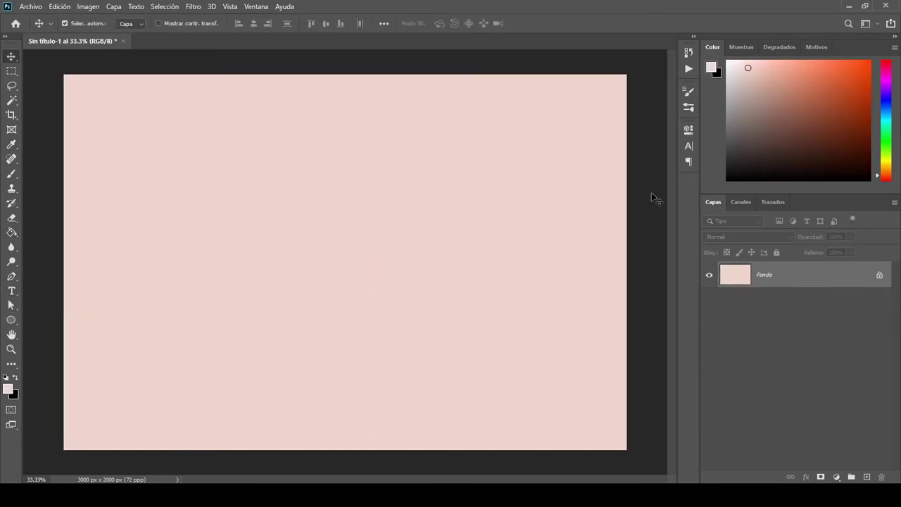
click(693, 143)
click(592, 147)
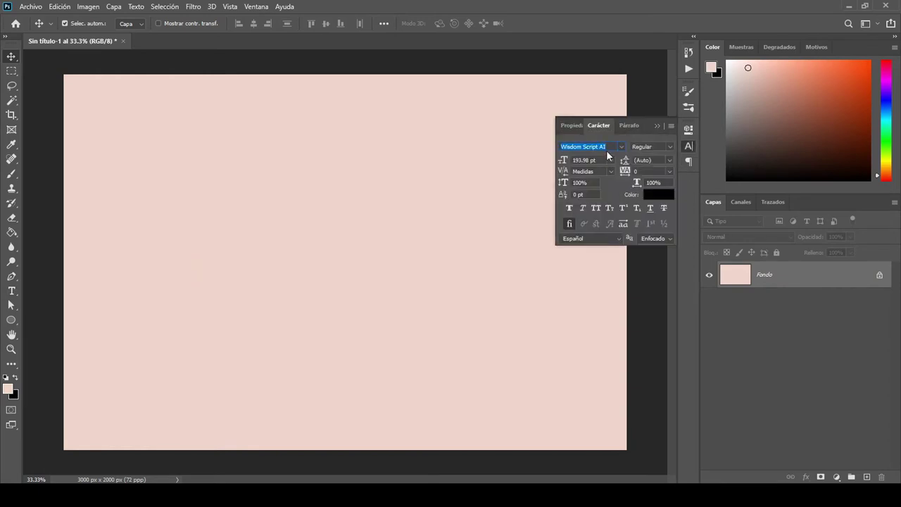
text(CONV)
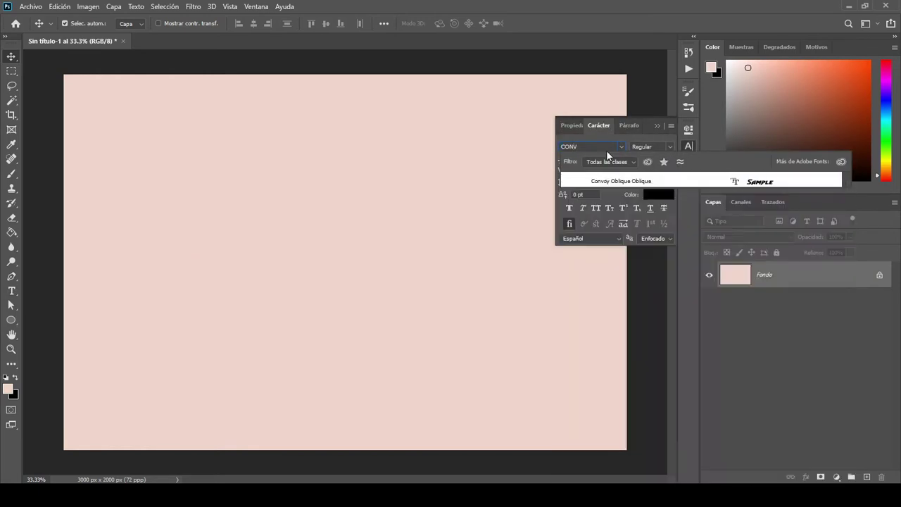
click(606, 180)
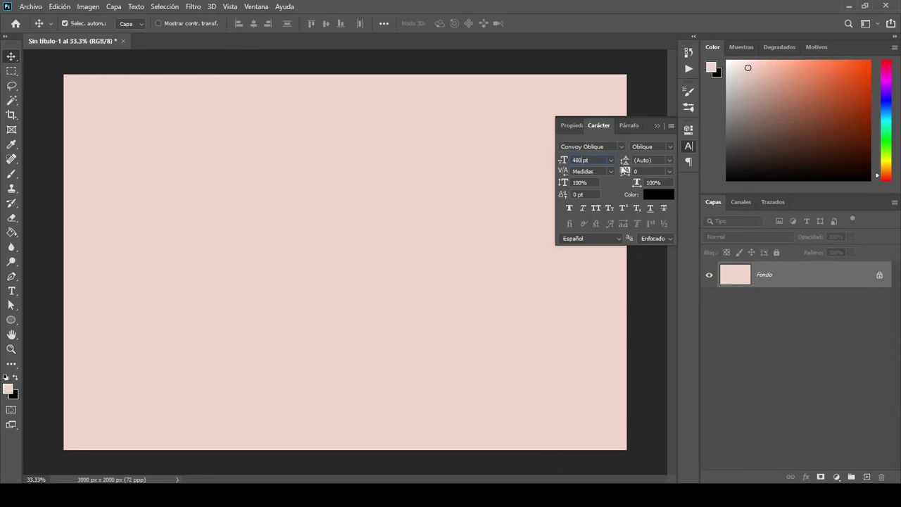
click(656, 127)
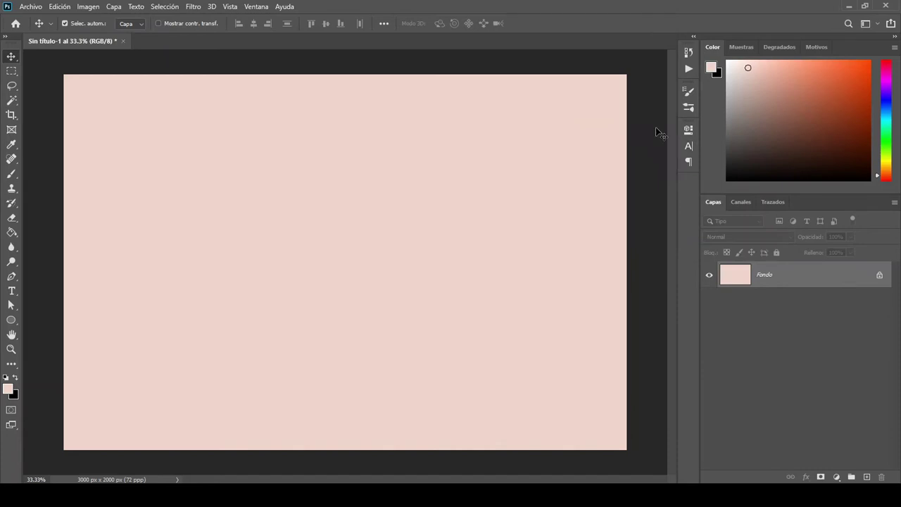
Type CREATIVO on the canvas and centre the text layer
key(t)
click(130, 261)
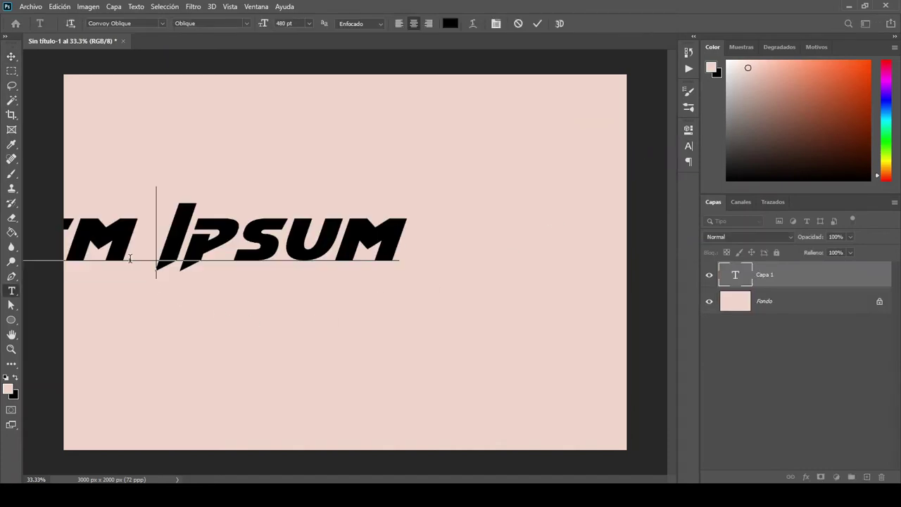
text(CREATIVO)
click(11, 56)
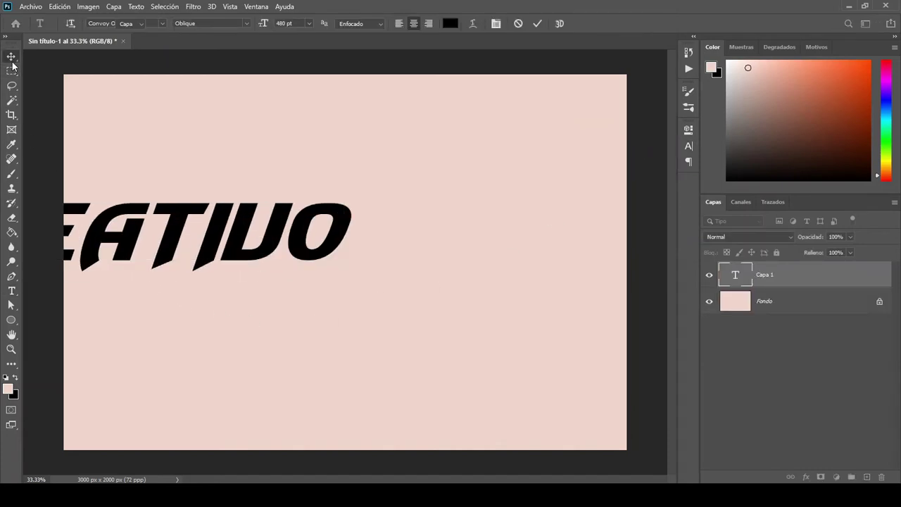
drag(184, 206, 381, 246)
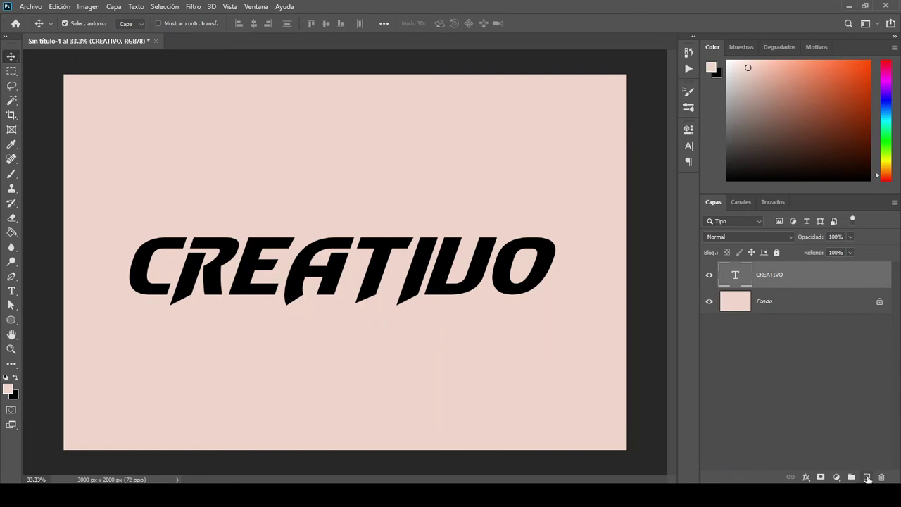
click(868, 478)
Name the new empty layer 'Papel'
key(t)
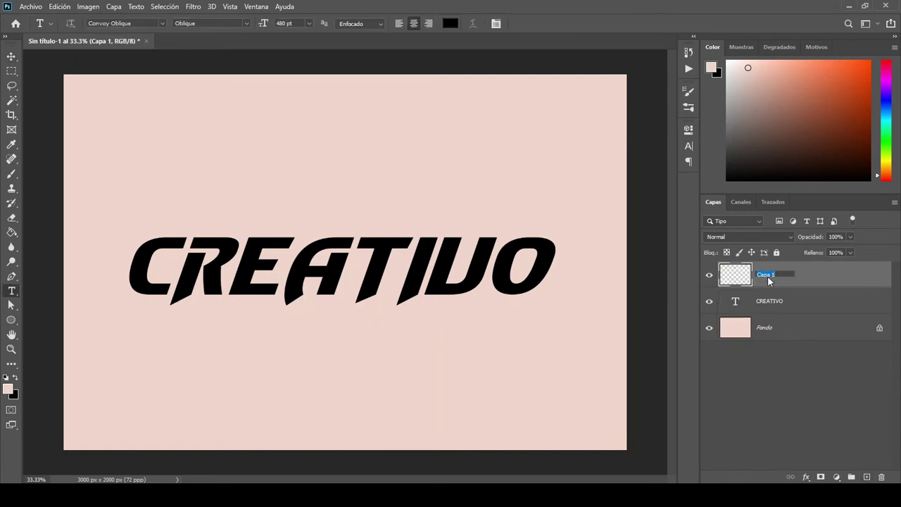
text(PAPER)
text(el)
key(Return)
Draw a triangular polygonal lasso selection over the canvas's top-right corner
click(15, 88)
click(57, 93)
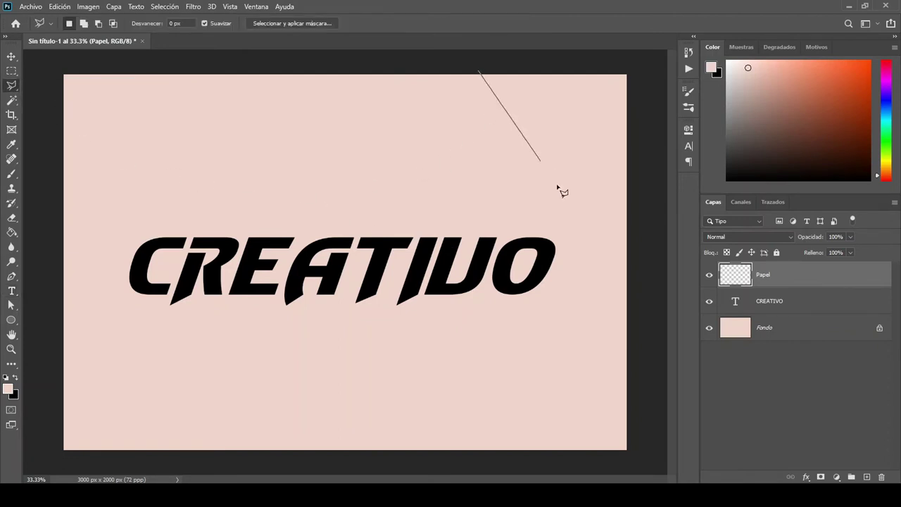
click(632, 294)
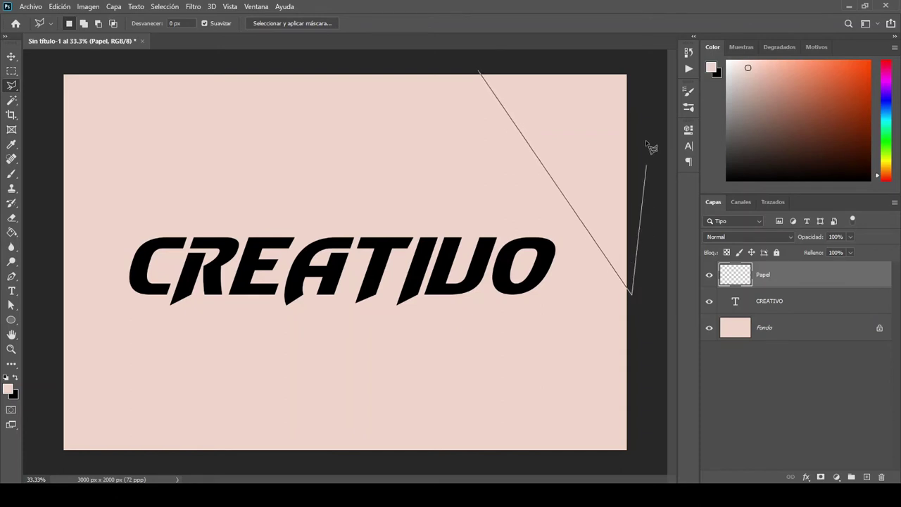
click(638, 61)
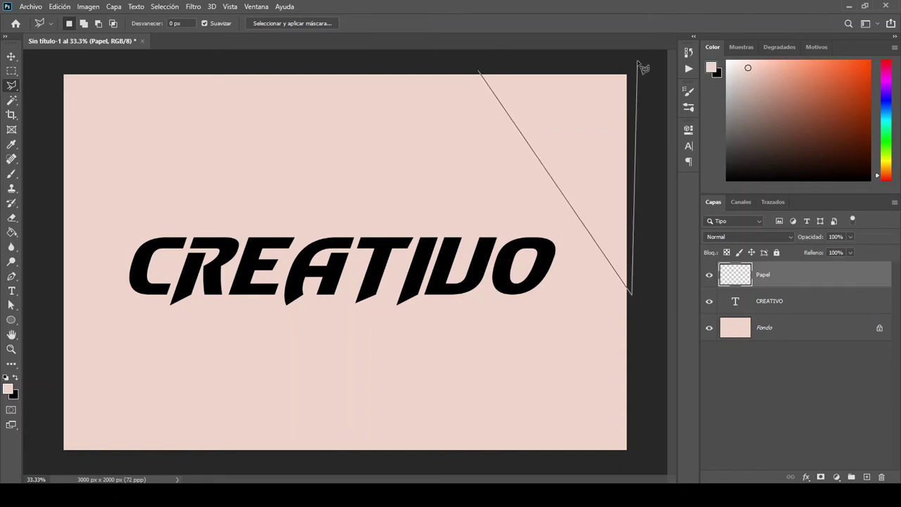
click(480, 74)
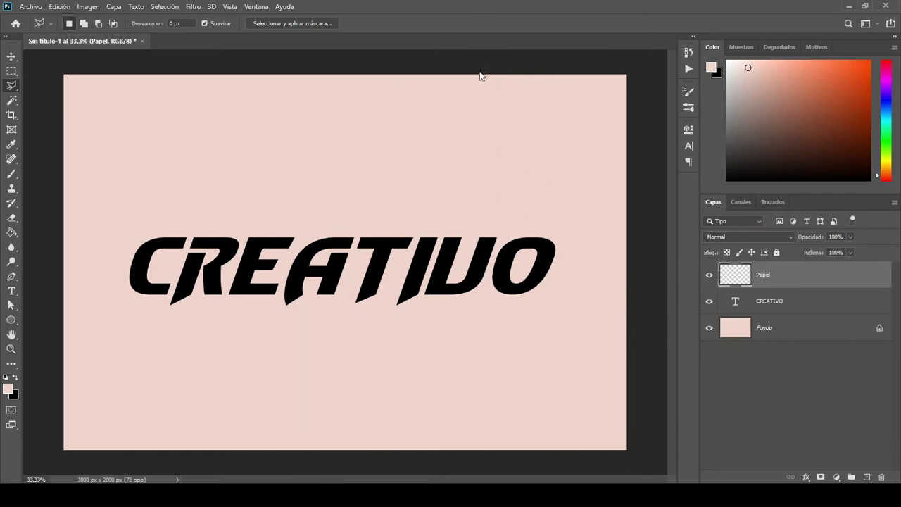
Fill the Papel triangle selection with taupe #ae9181, then deselect
click(9, 389)
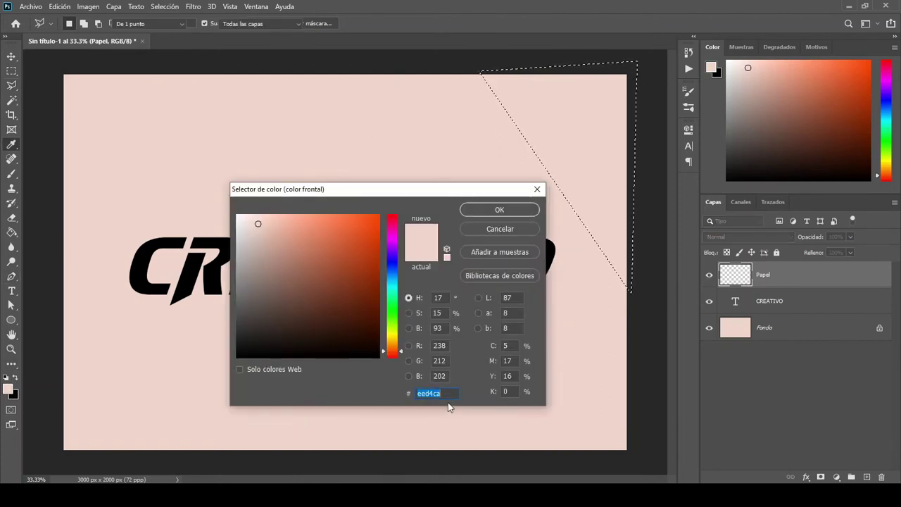
text(ae9181)
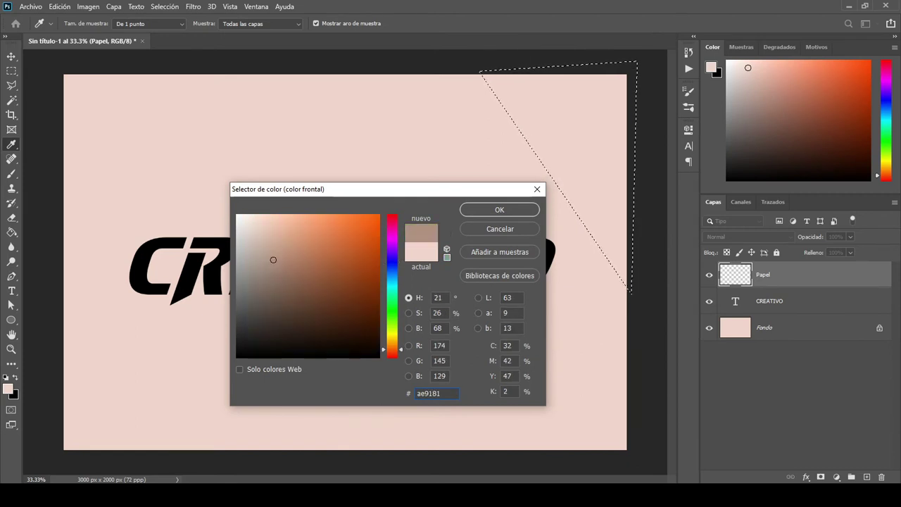
click(519, 208)
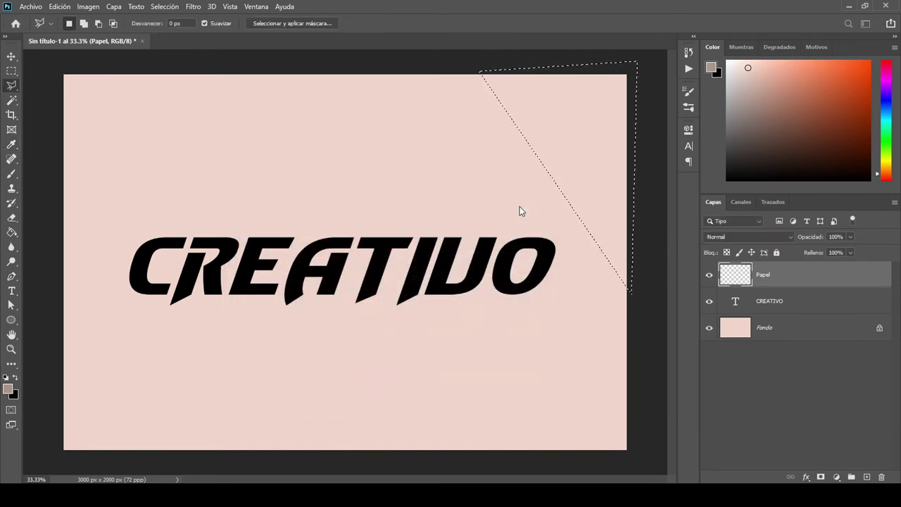
click(12, 233)
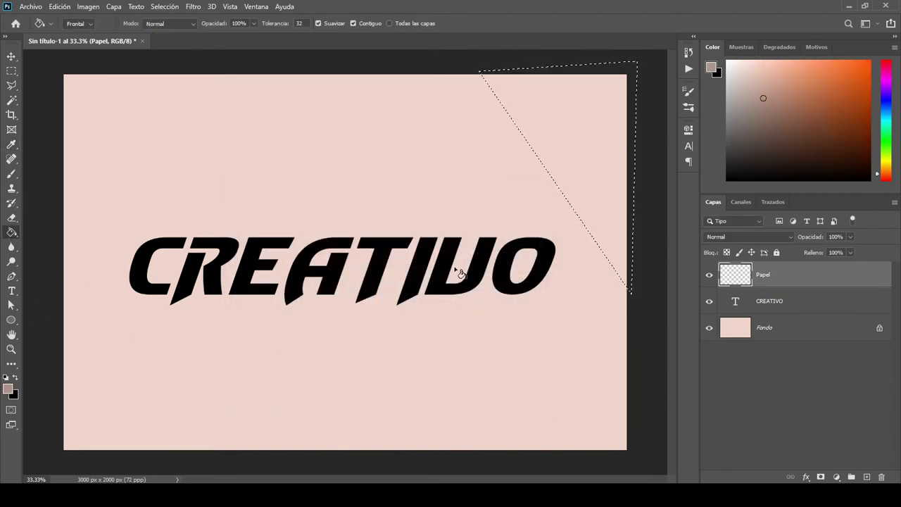
click(567, 150)
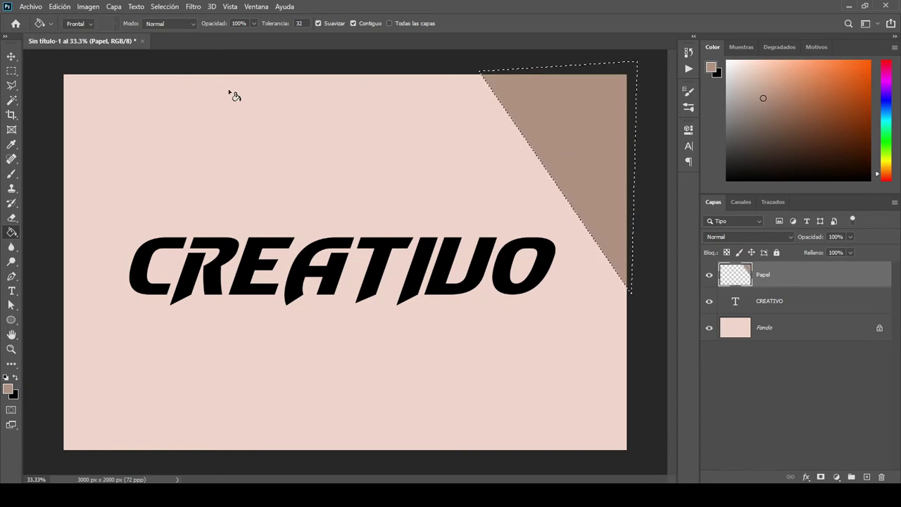
click(164, 6)
click(164, 30)
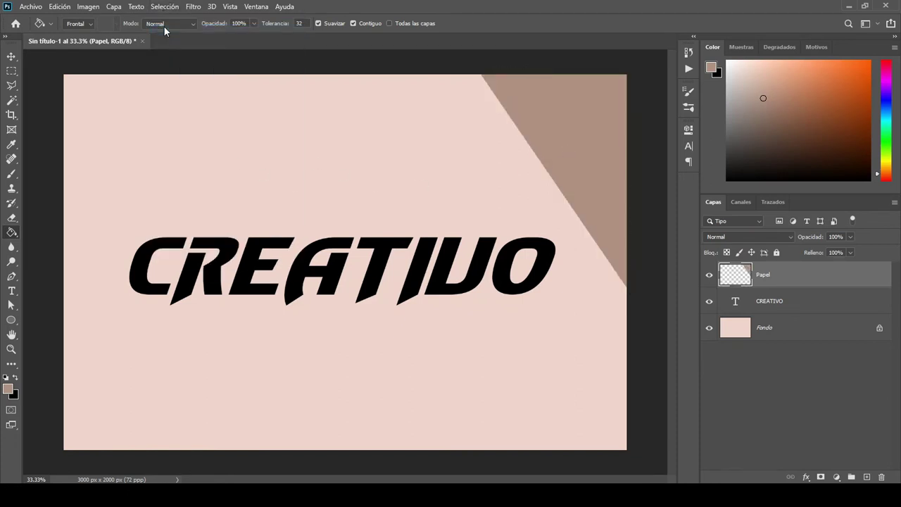
Duplicate the Papel layer as 'Papel copia'
right_click(775, 283)
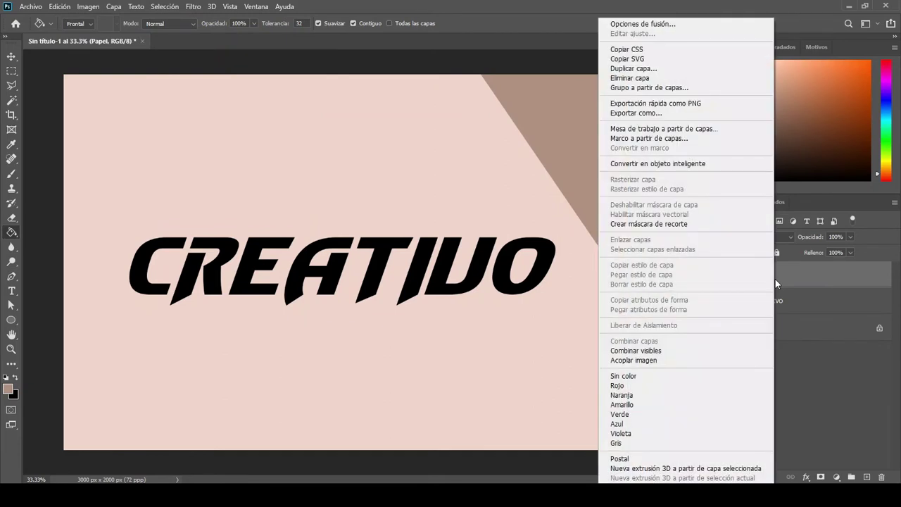
click(669, 68)
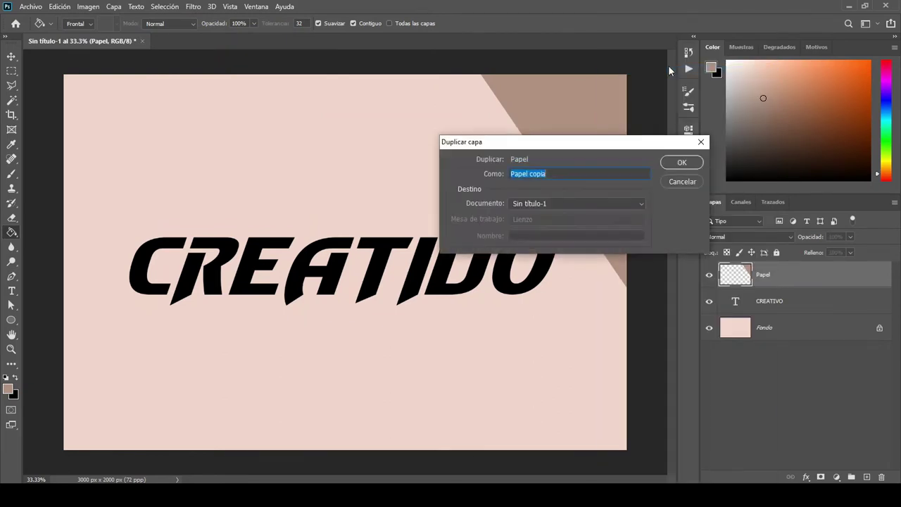
click(679, 165)
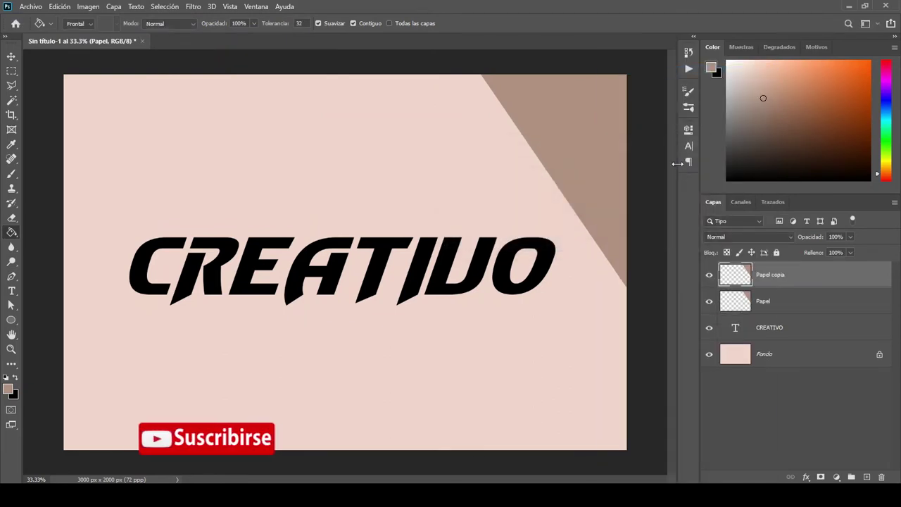
Free-transform the copied triangle down to about 86% toward the top-right corner
click(67, 7)
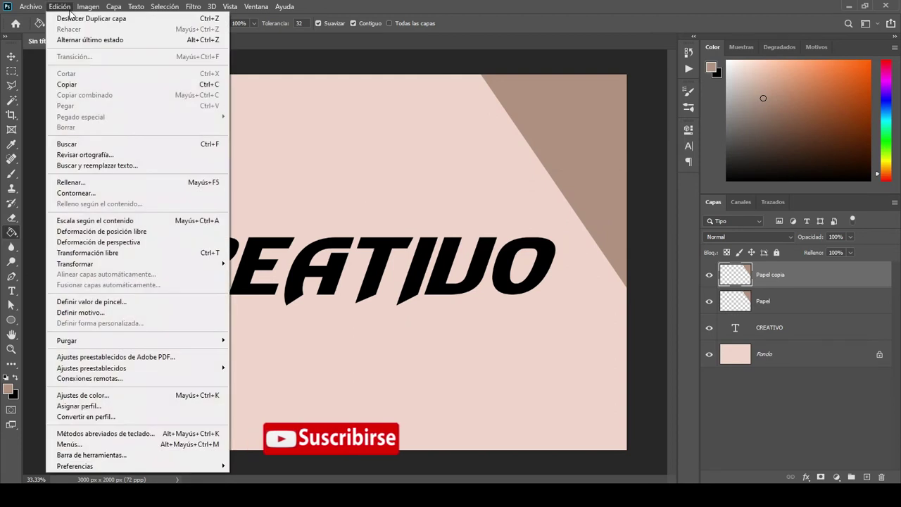
click(74, 255)
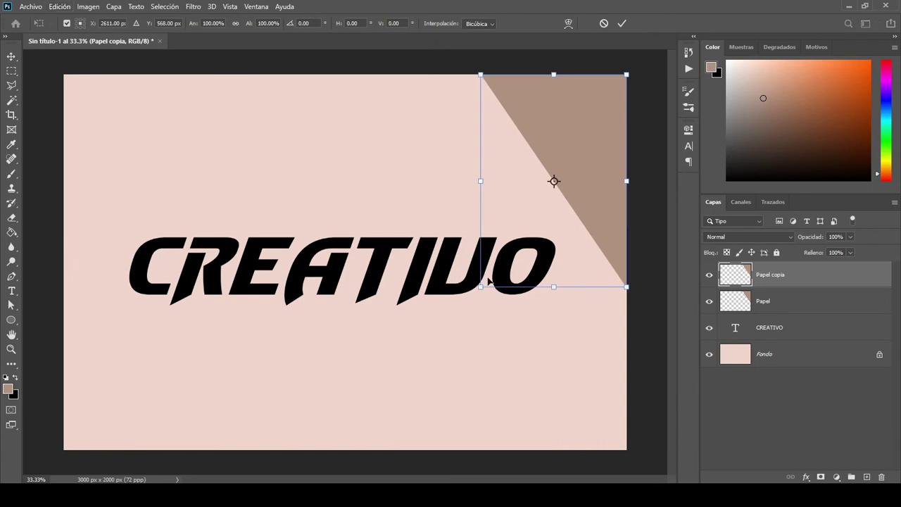
drag(480, 287, 502, 258)
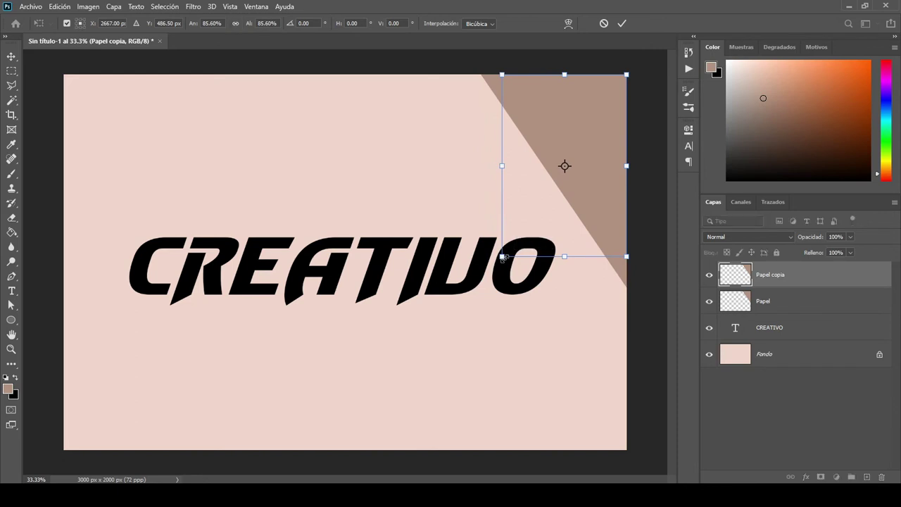
click(622, 23)
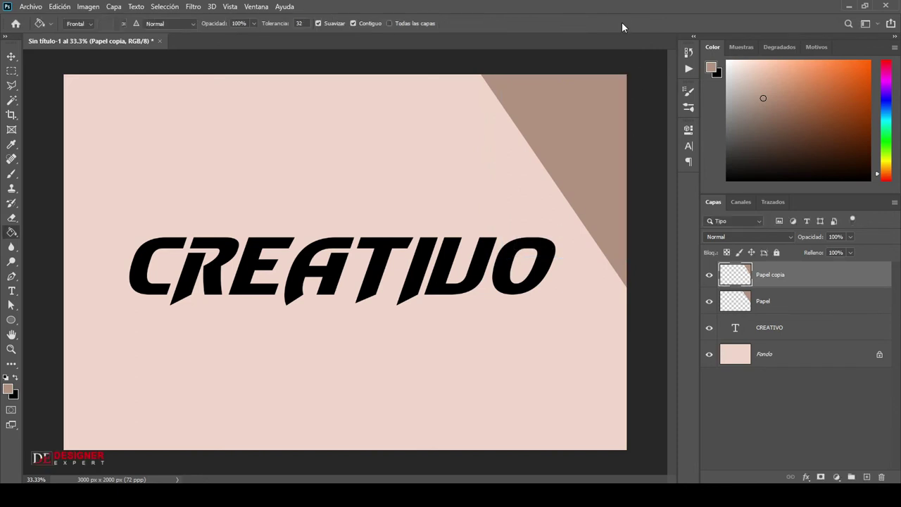
Hide Papel copia and give Papel a drop shadow: 30% opacity, 10 px distance, 5% spread
click(709, 274)
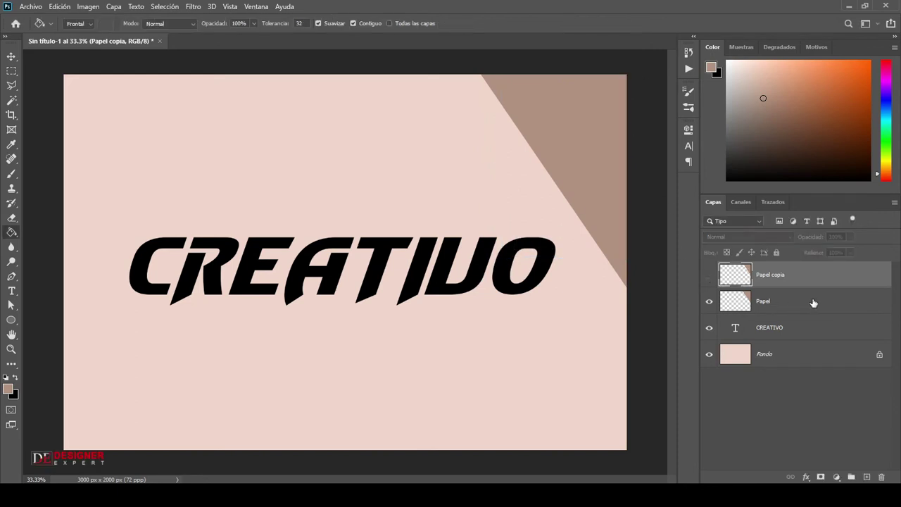
click(814, 303)
right_click(818, 374)
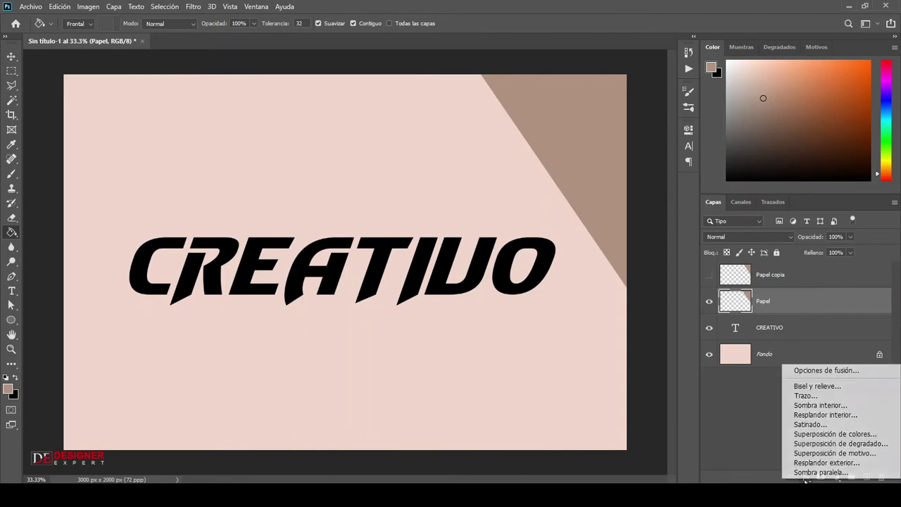
click(818, 371)
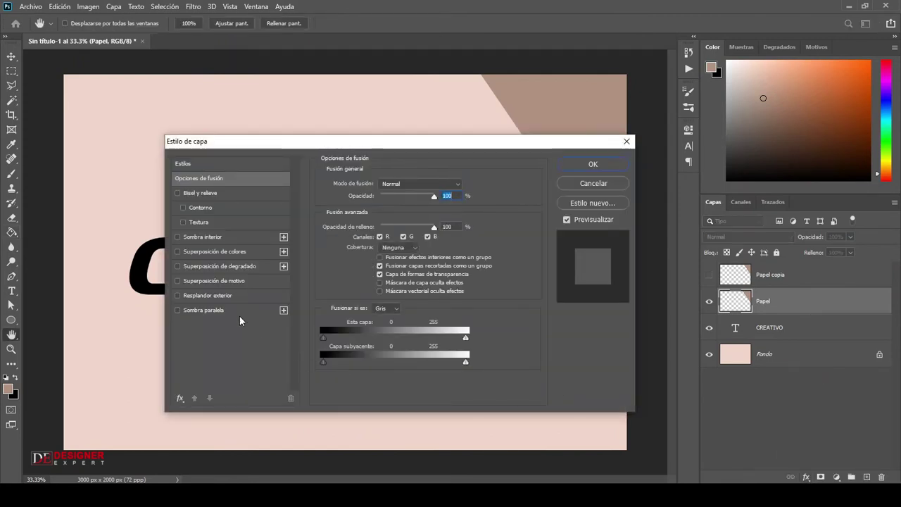
click(239, 317)
double_click(448, 199)
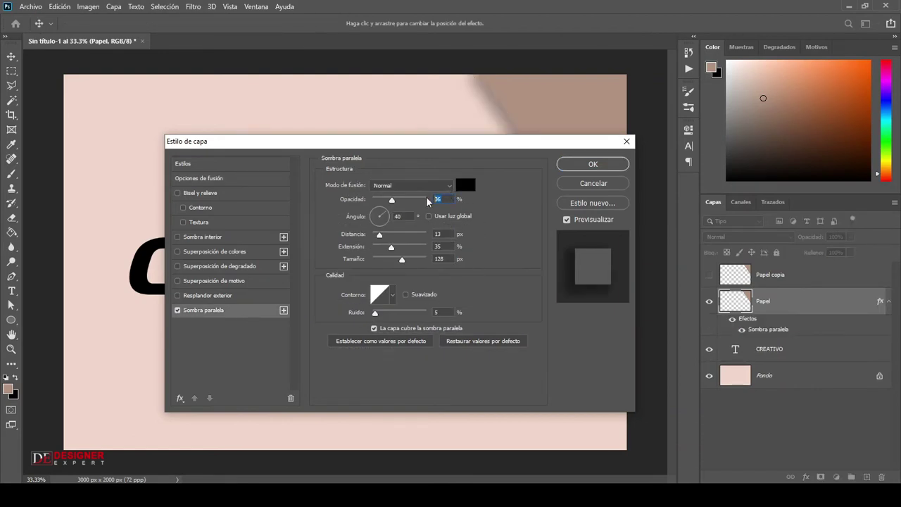
text(30)
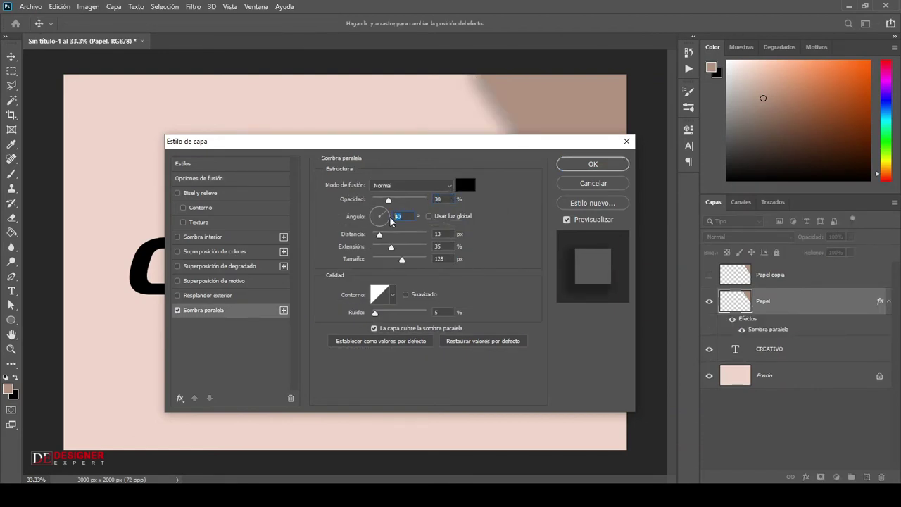
double_click(438, 234)
text(10)
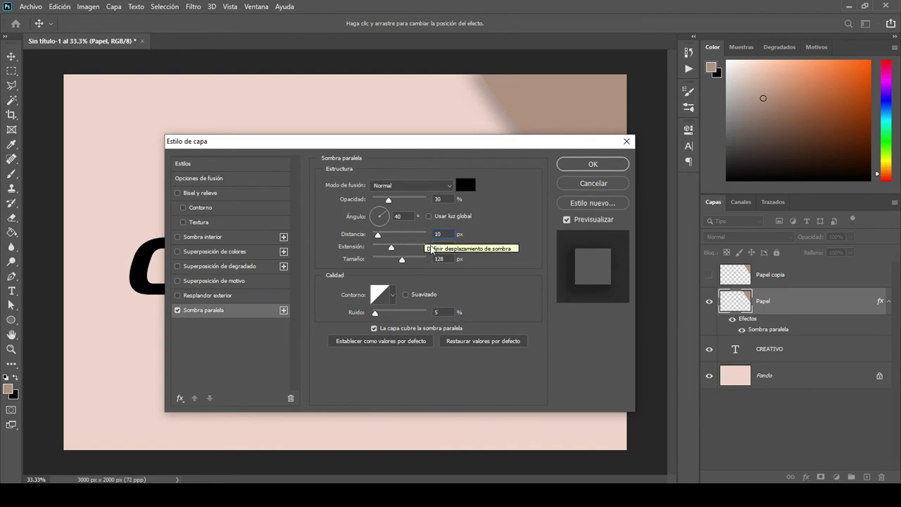
double_click(440, 247)
text(5)
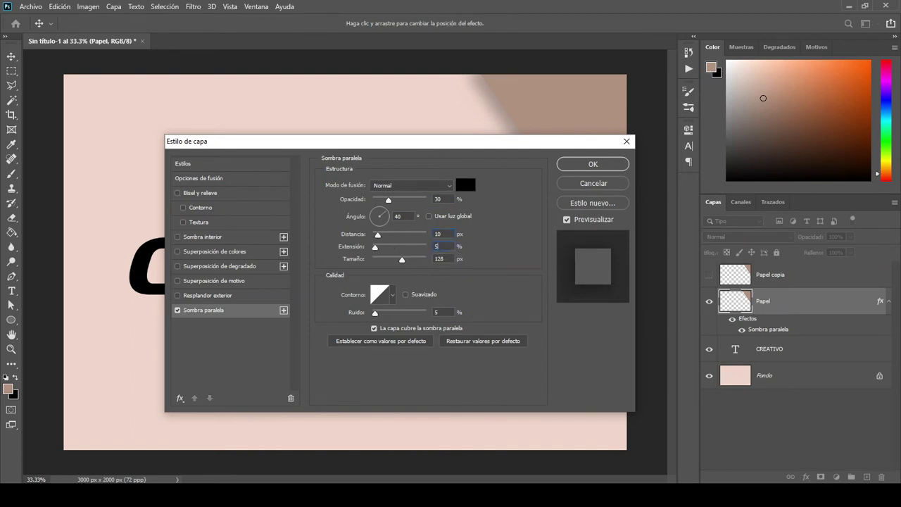
double_click(448, 259)
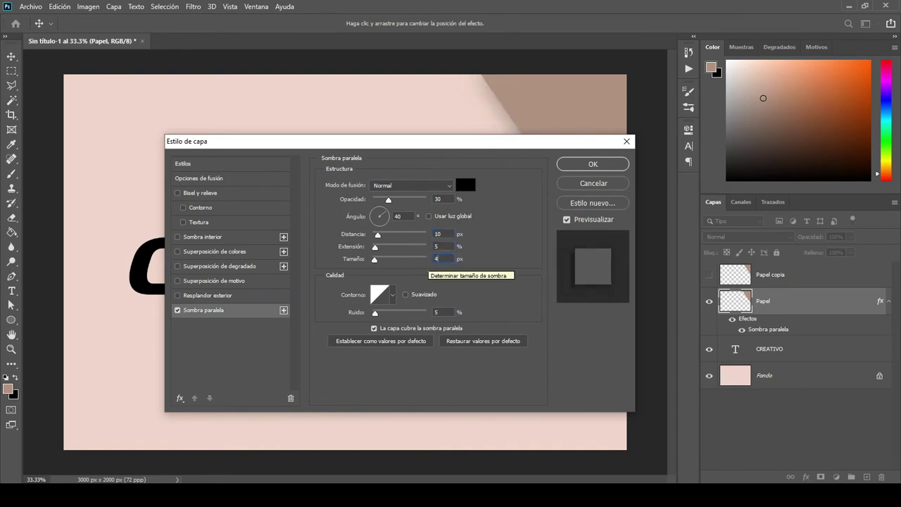
Apply the 40 px shadow size and paste Papel's layer style onto Papel copia
text(40)
click(602, 165)
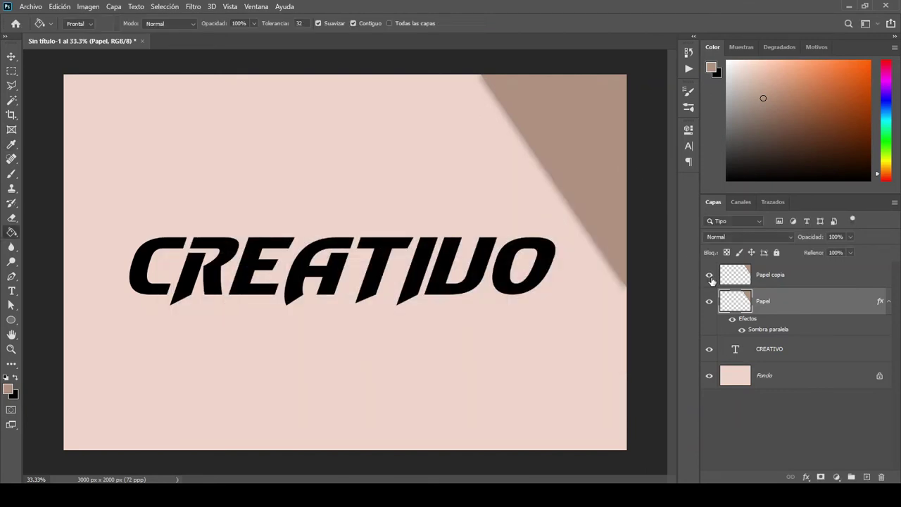
right_click(883, 305)
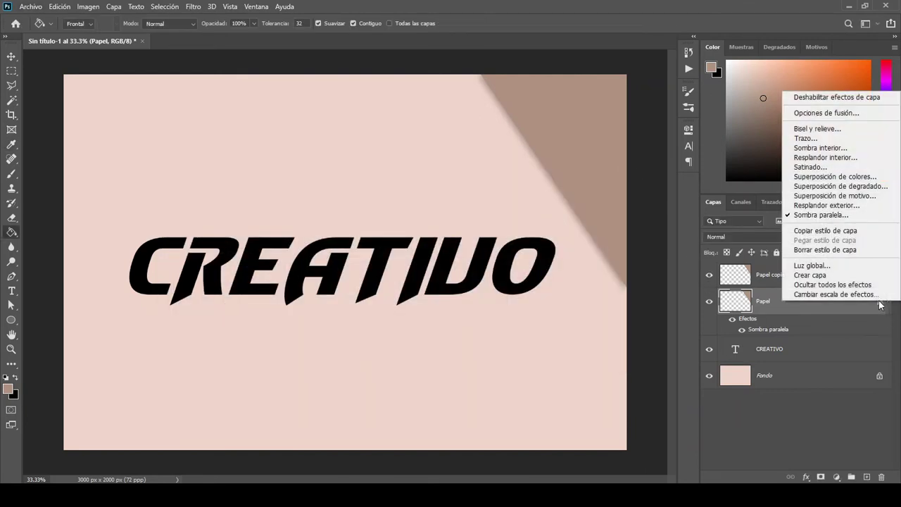
click(851, 231)
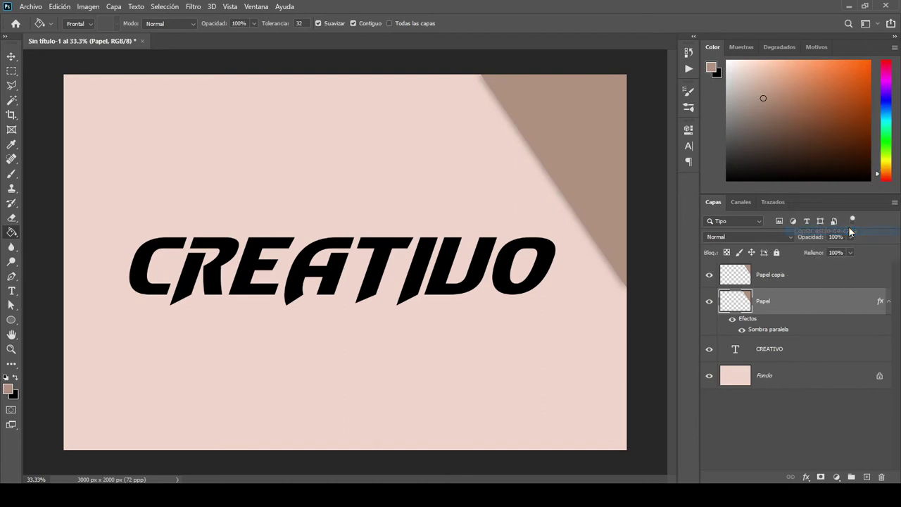
click(832, 273)
right_click(832, 272)
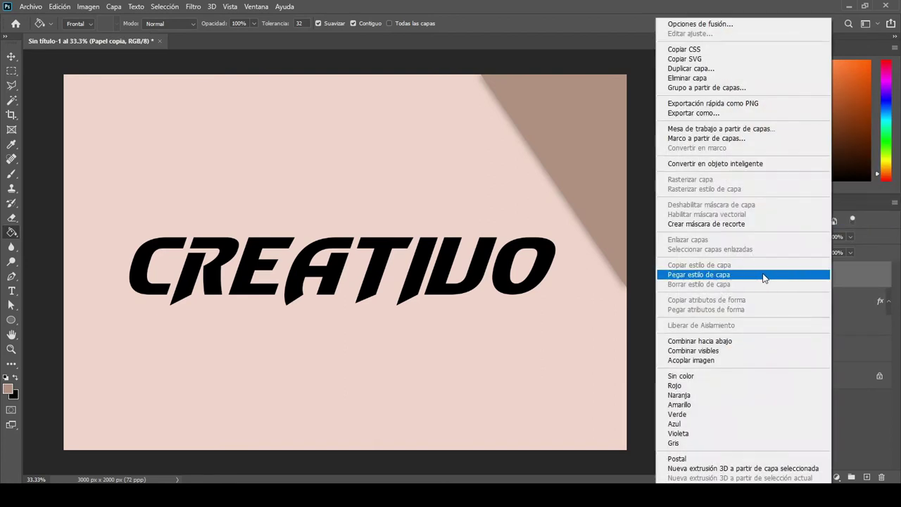
click(766, 276)
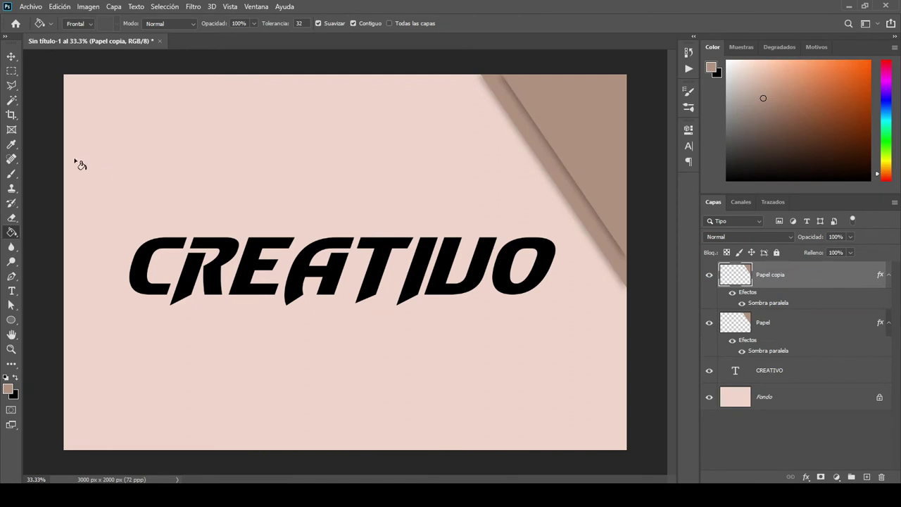
click(12, 86)
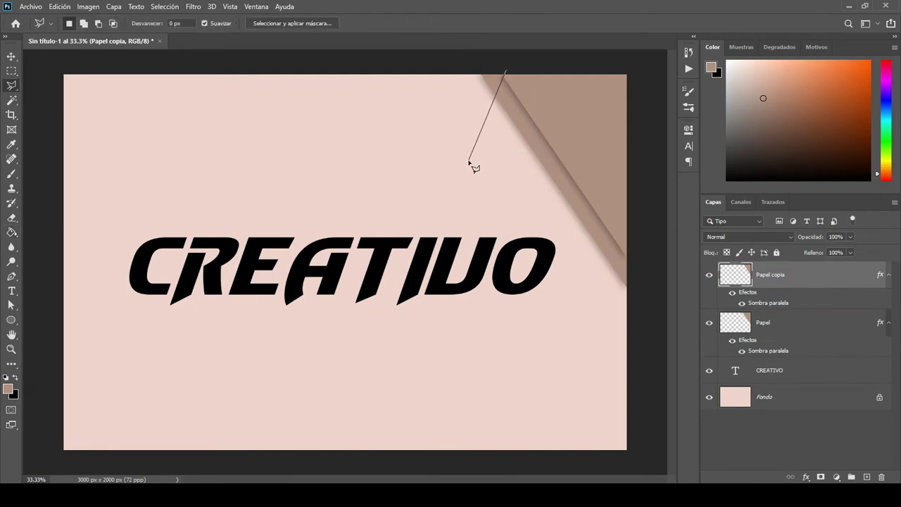
Select a larger top-right corner triangle and set the foreground to salmon #da9677
click(653, 170)
click(642, 58)
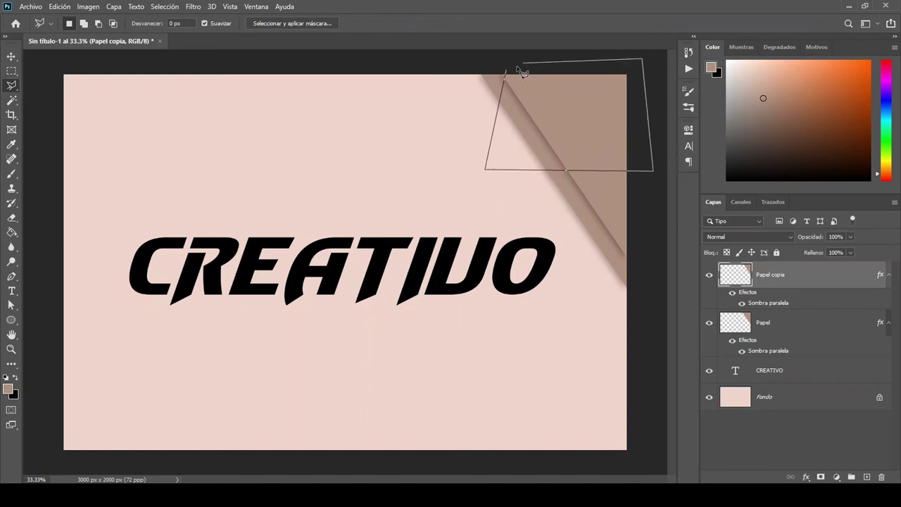
click(505, 70)
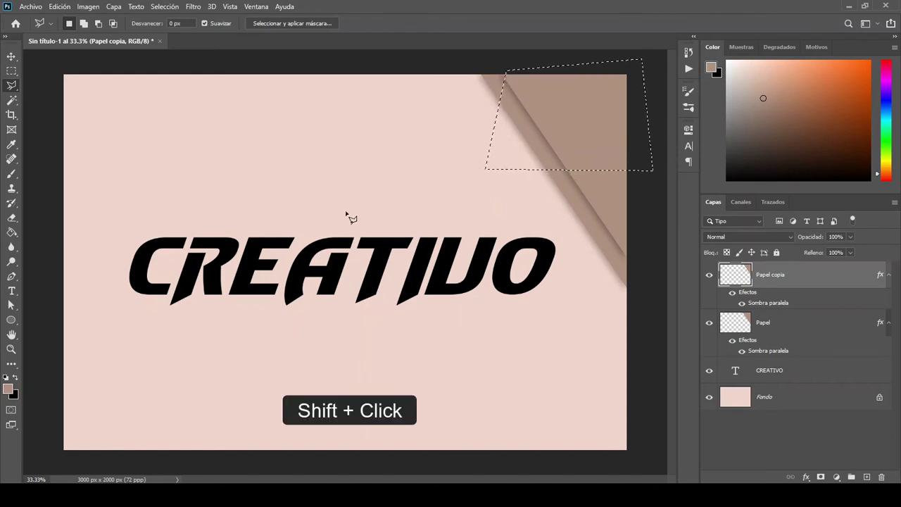
key(ctrl+g)
click(8, 389)
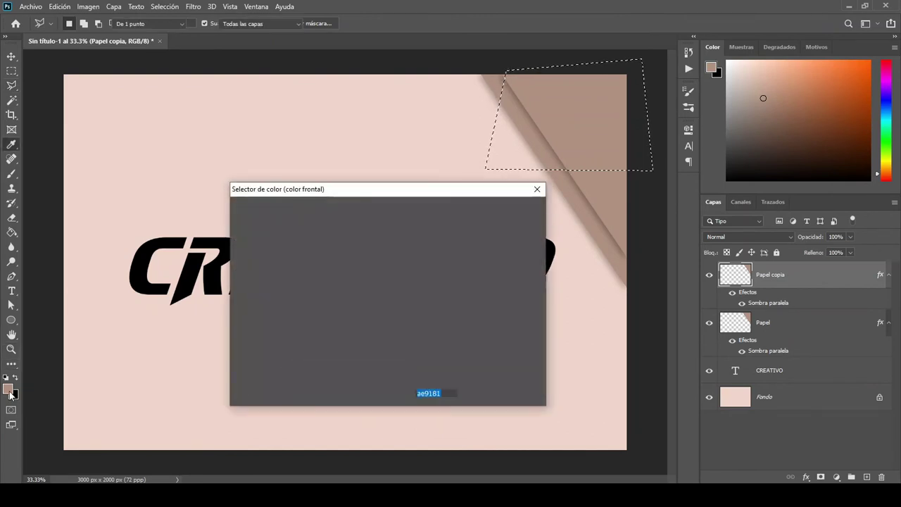
text(da96)
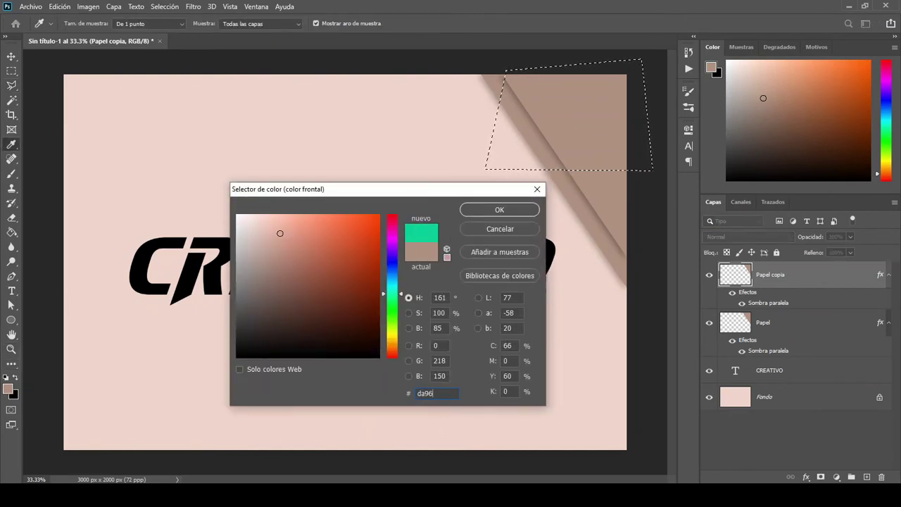
text(77l)
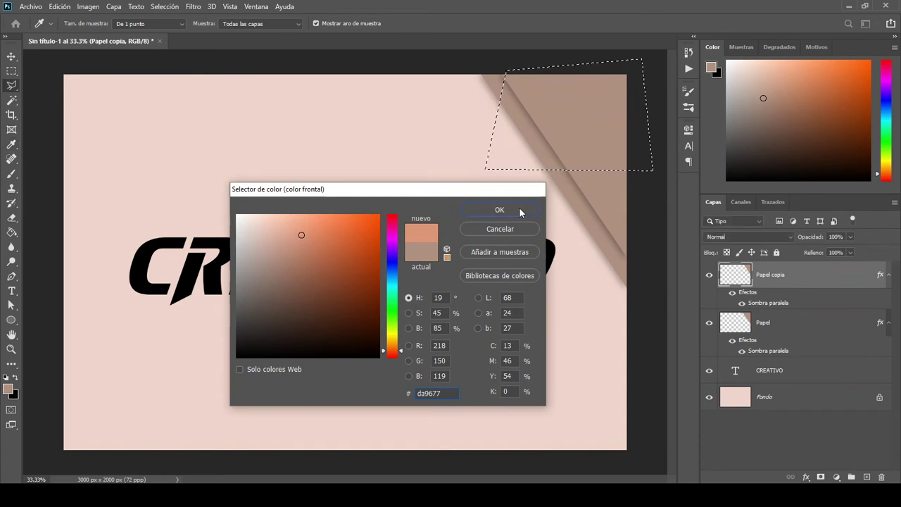
click(520, 212)
click(10, 232)
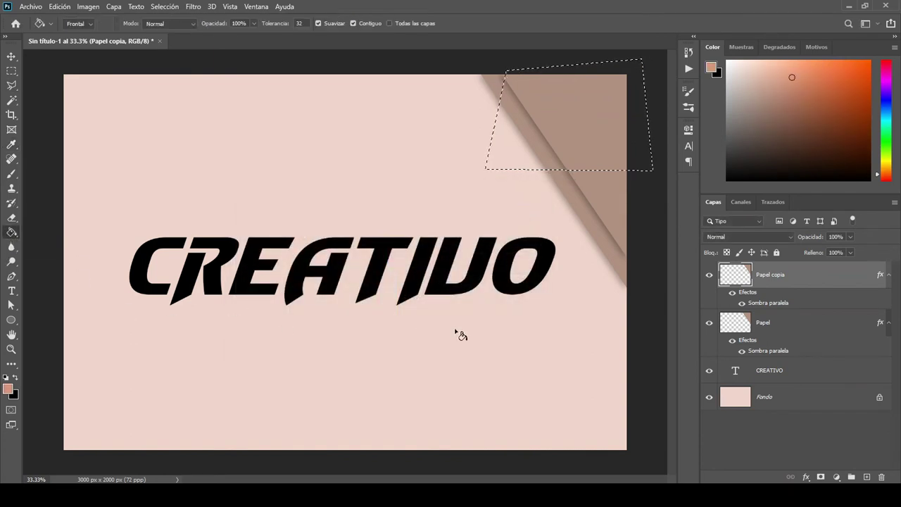
Fill the selection with salmon on a new layer, then deselect
click(868, 478)
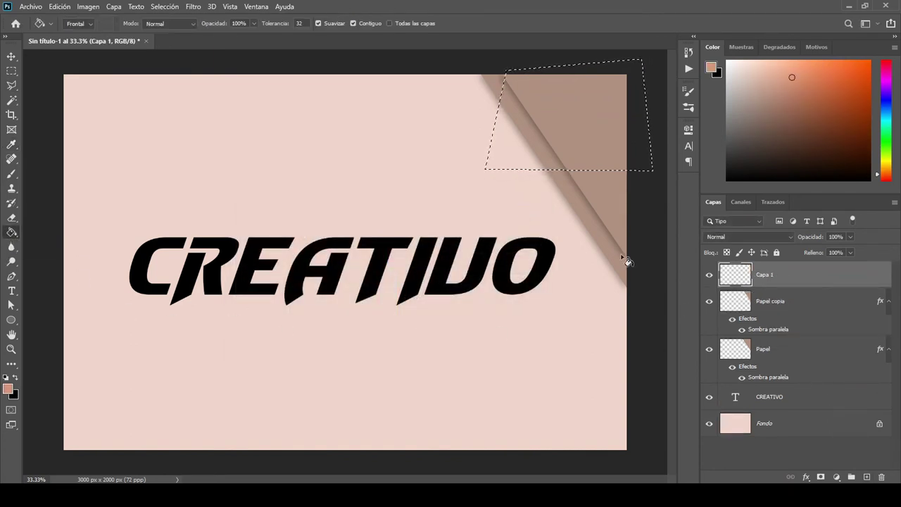
click(572, 131)
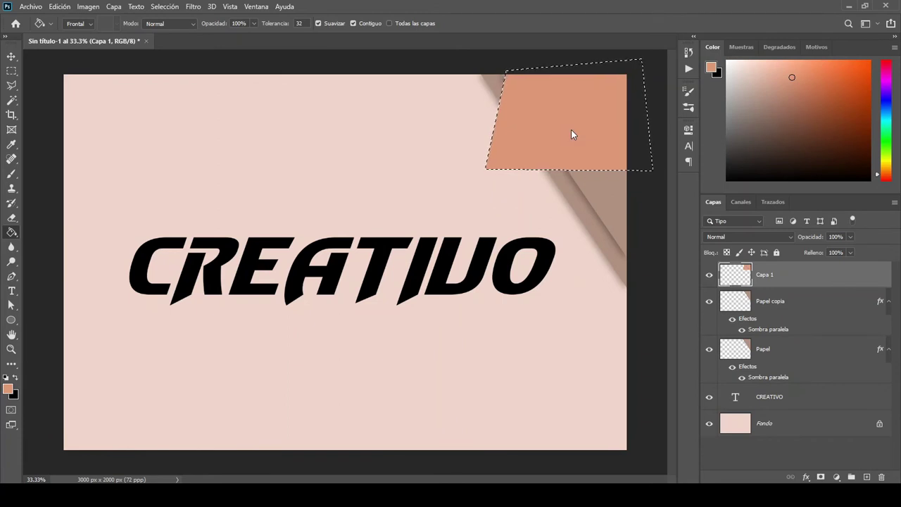
click(164, 6)
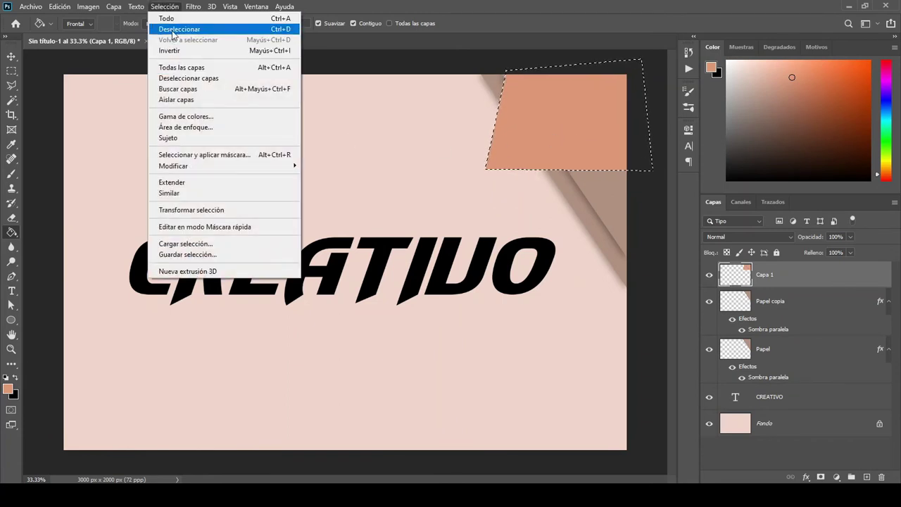
click(172, 29)
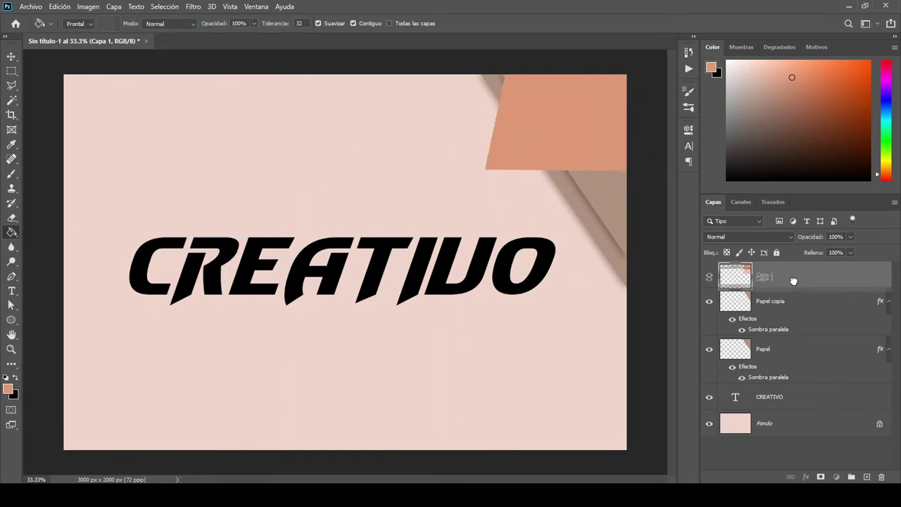
Move Capa 1 beneath Papel copia and paste Papel's drop-shadow style onto it
drag(773, 275, 799, 329)
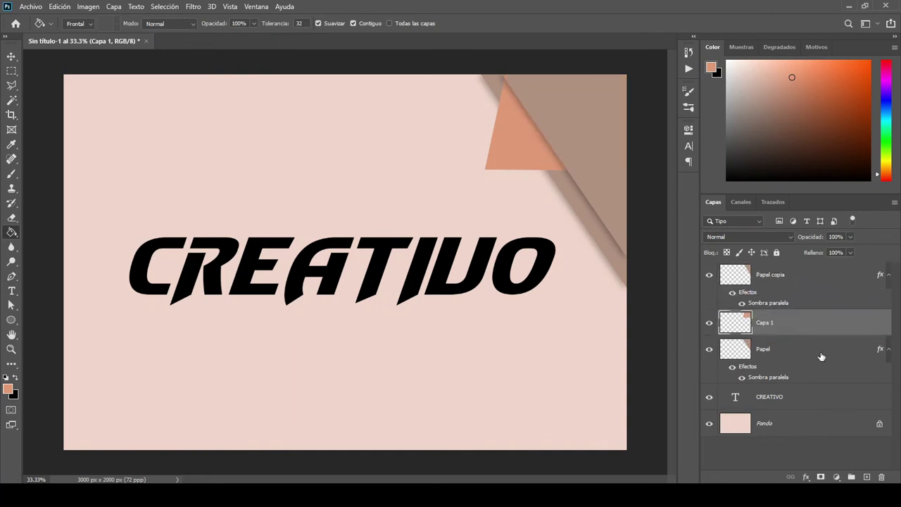
click(821, 357)
right_click(821, 357)
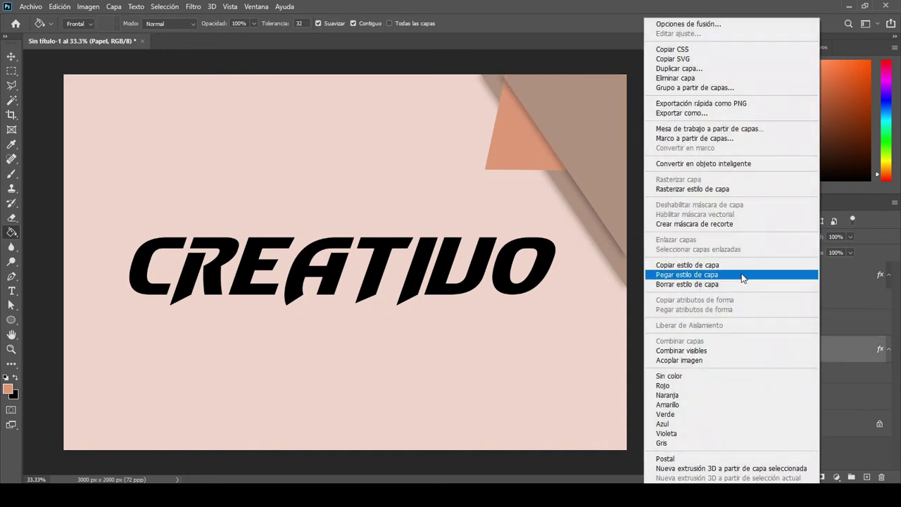
click(743, 263)
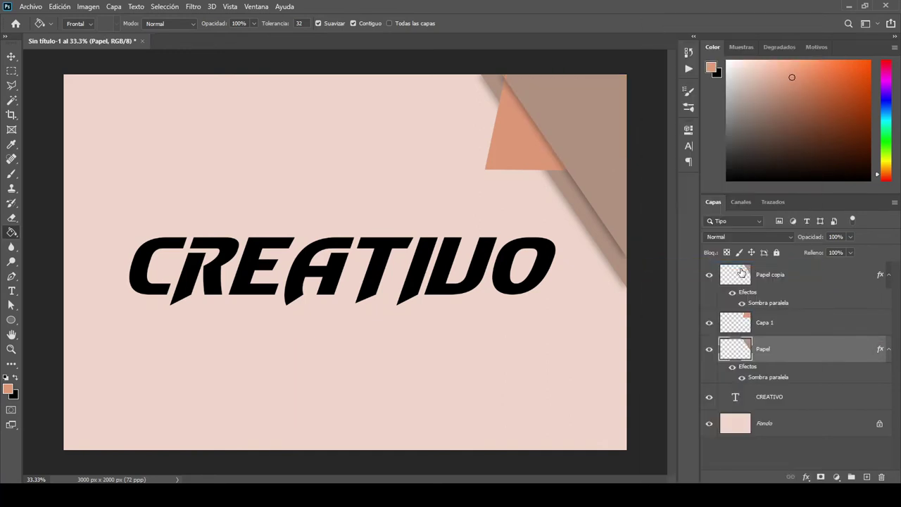
click(795, 322)
right_click(795, 321)
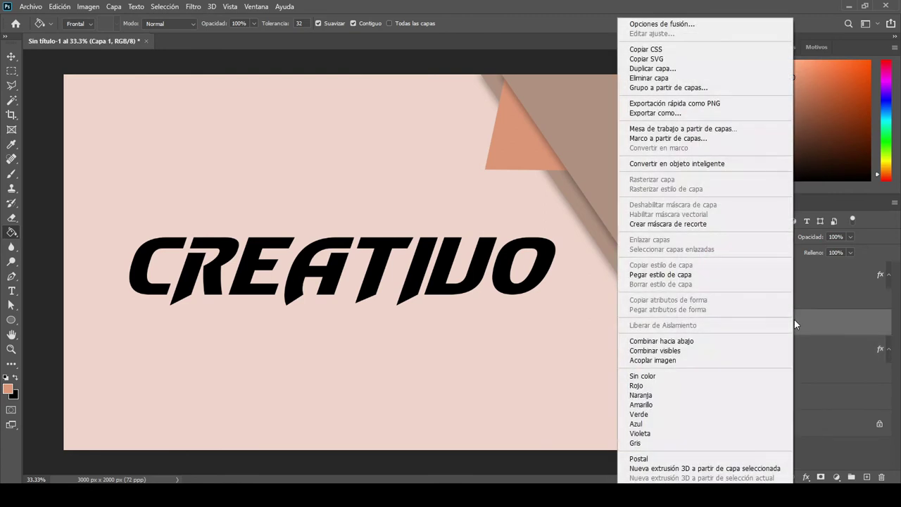
click(718, 275)
click(799, 280)
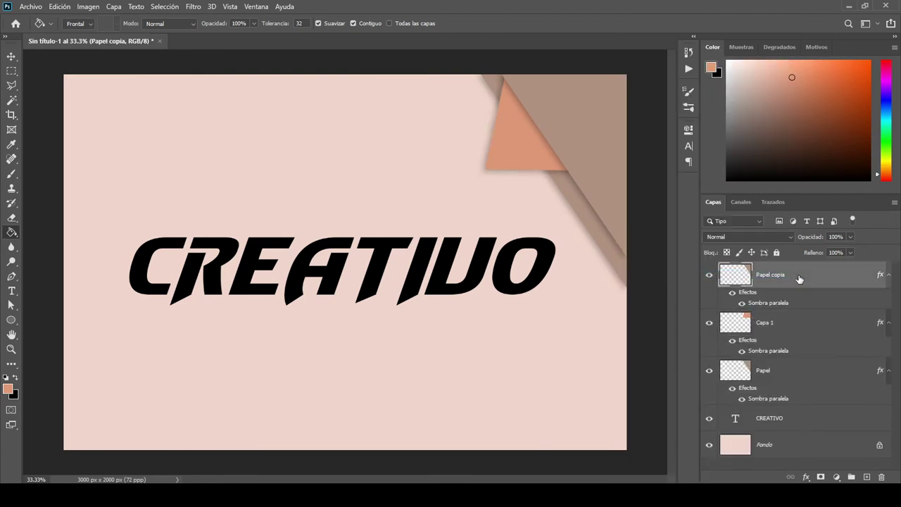
click(868, 478)
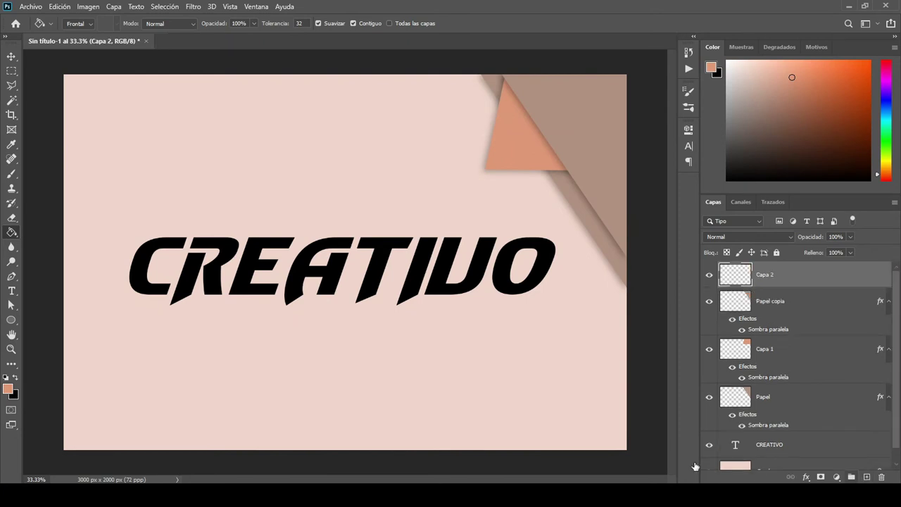
Fill a top-right corner triangle on Capa 2 with dark pink #925360, then deselect
click(12, 86)
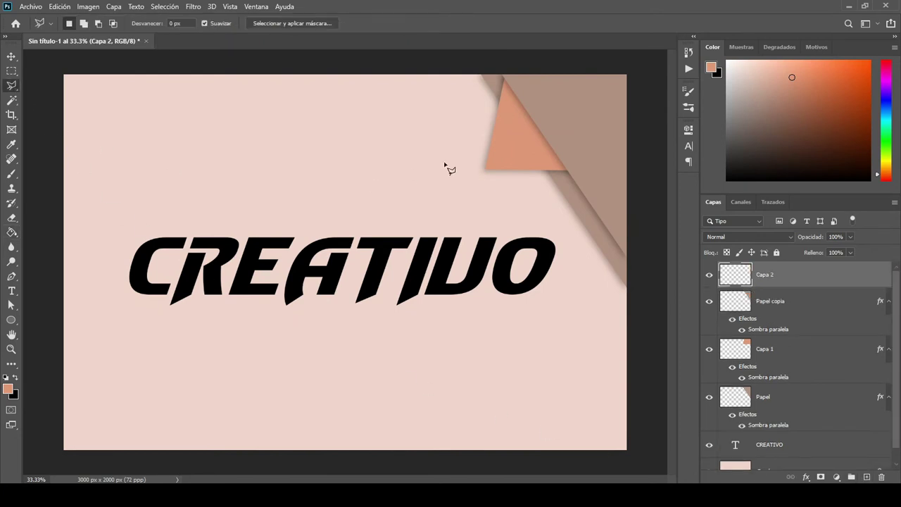
click(497, 66)
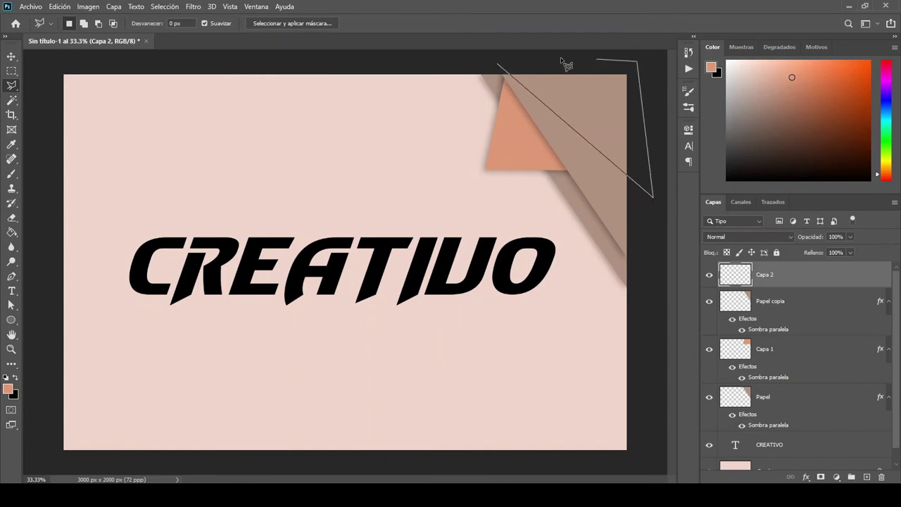
click(498, 67)
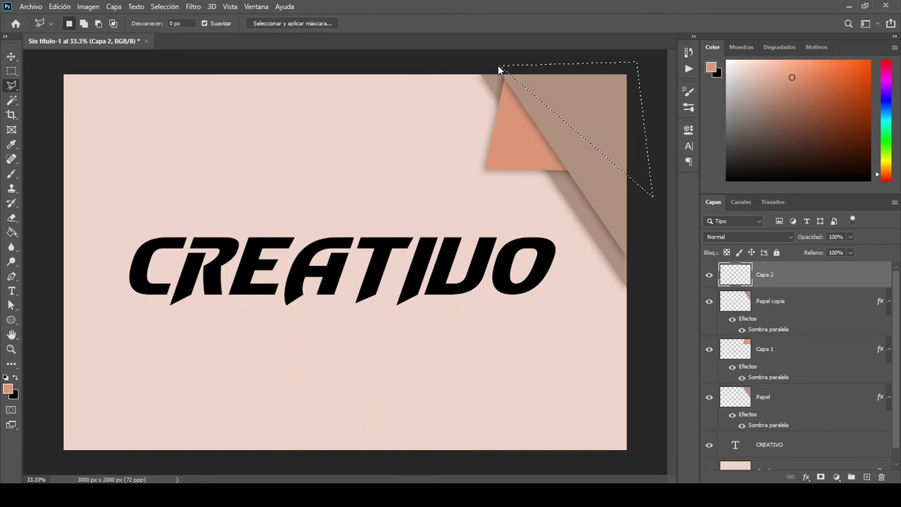
click(12, 233)
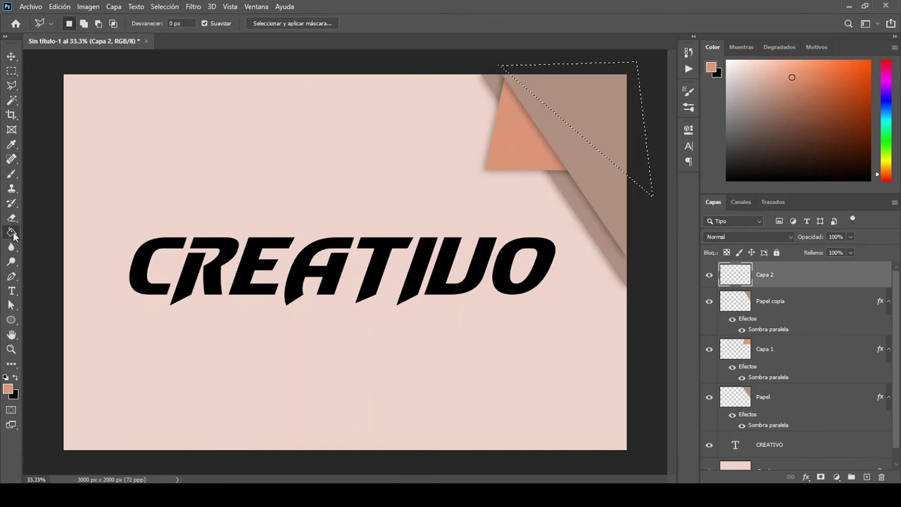
click(8, 390)
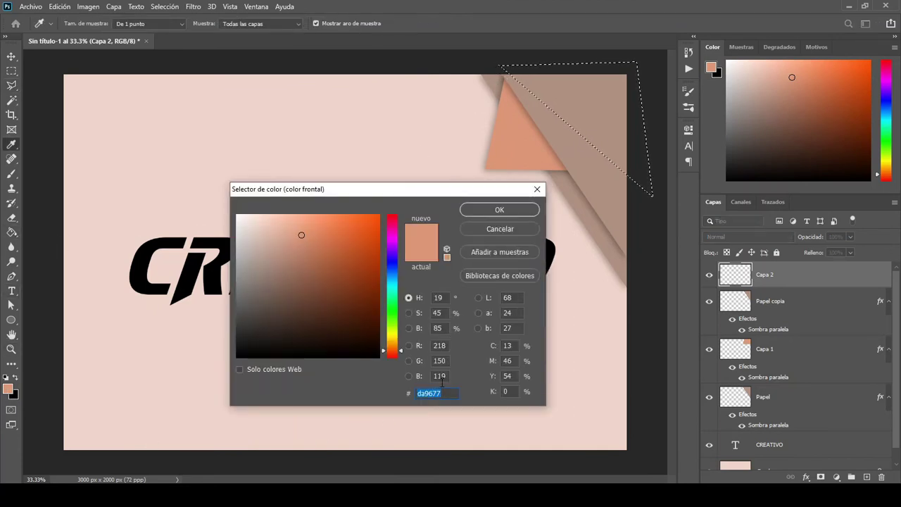
text(925360)
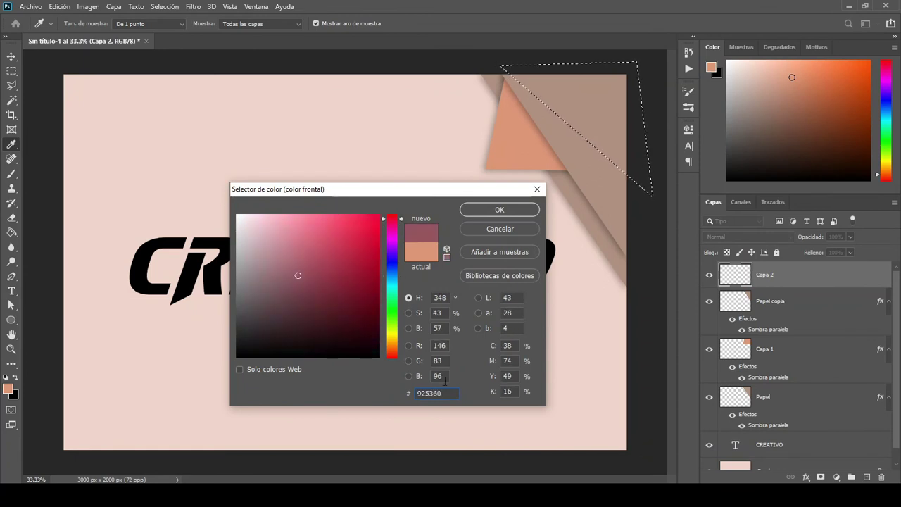
click(526, 212)
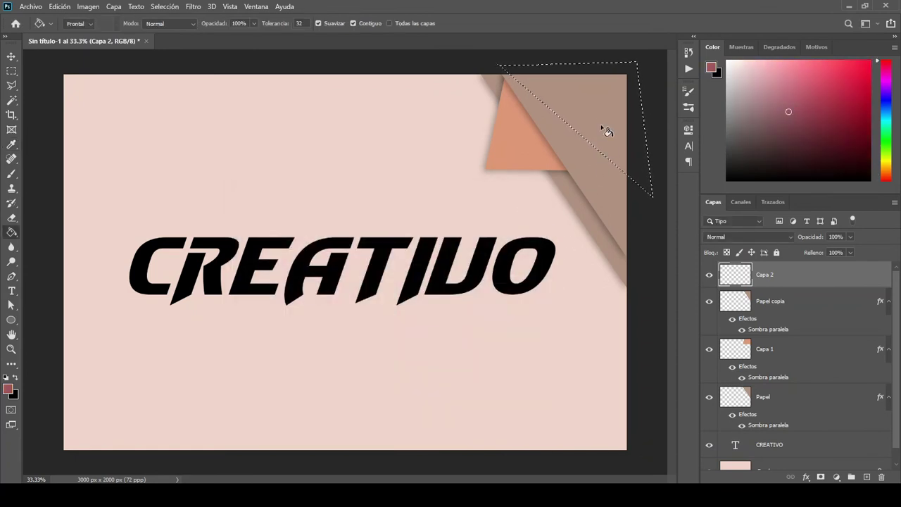
click(602, 127)
click(173, 10)
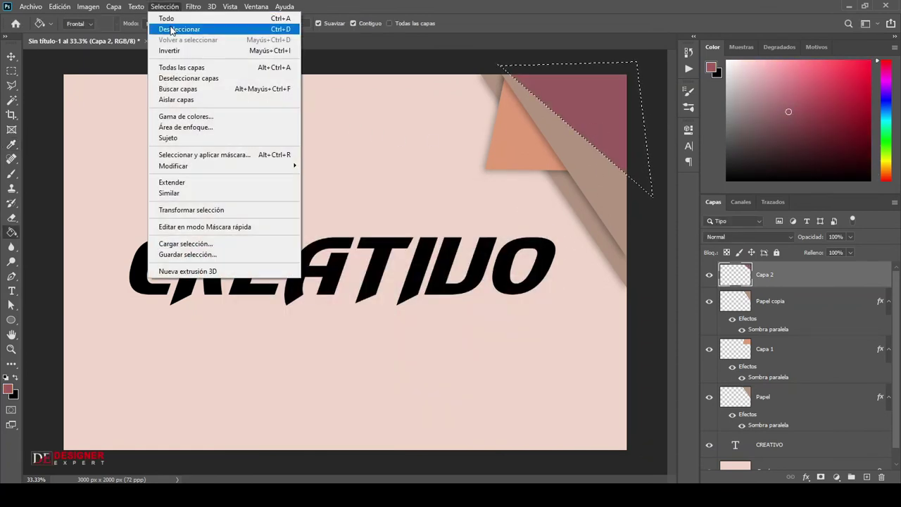
click(171, 28)
Paste Papel copia's shadow style onto Capa 2 and group the four paper layers
click(792, 308)
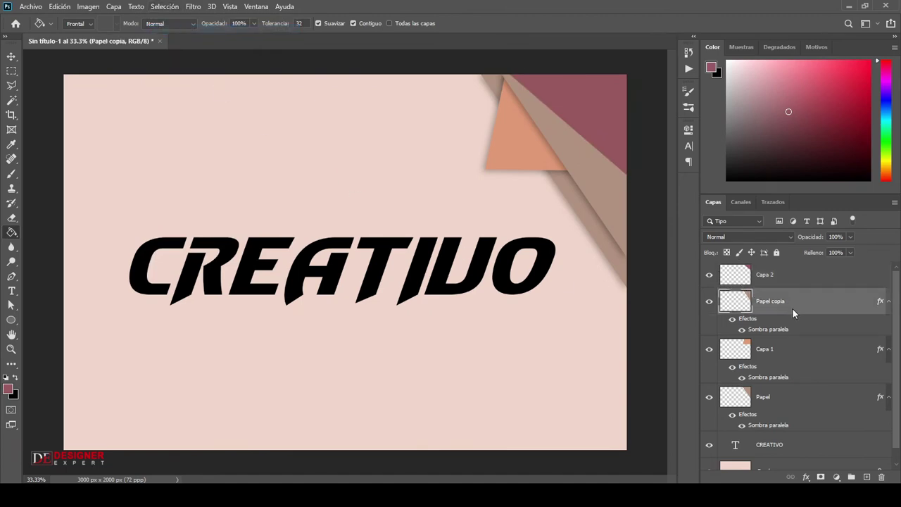
right_click(792, 307)
click(679, 265)
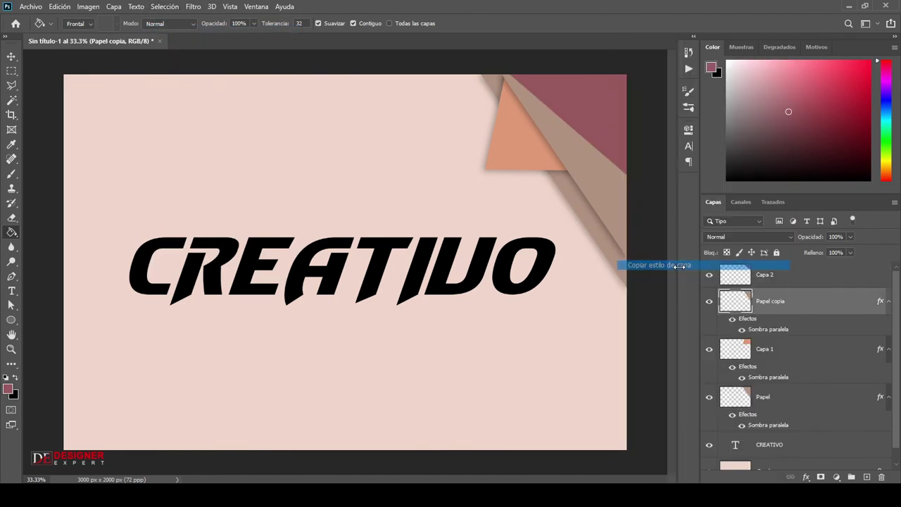
right_click(822, 280)
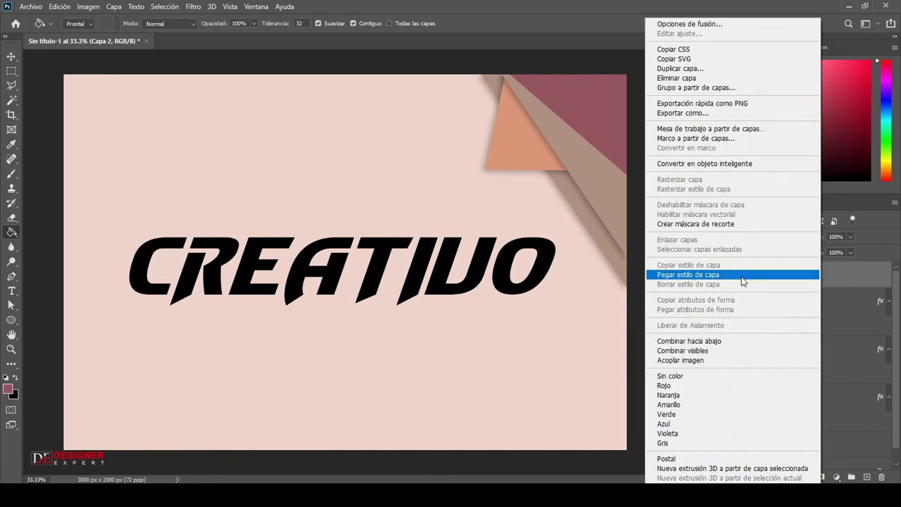
click(736, 276)
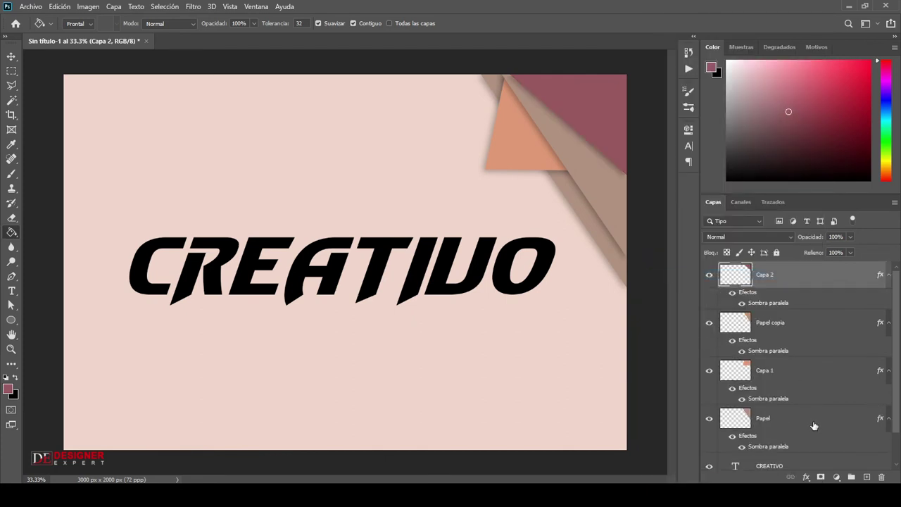
shift+click(814, 425)
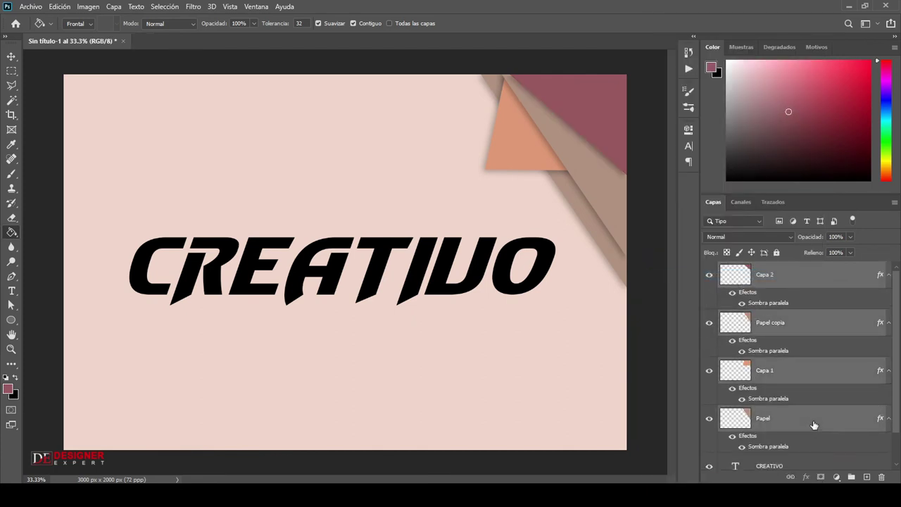
key(ctrl+g)
Rename the new group to Papel and move it below the CREATIVO text layer
double_click(752, 269)
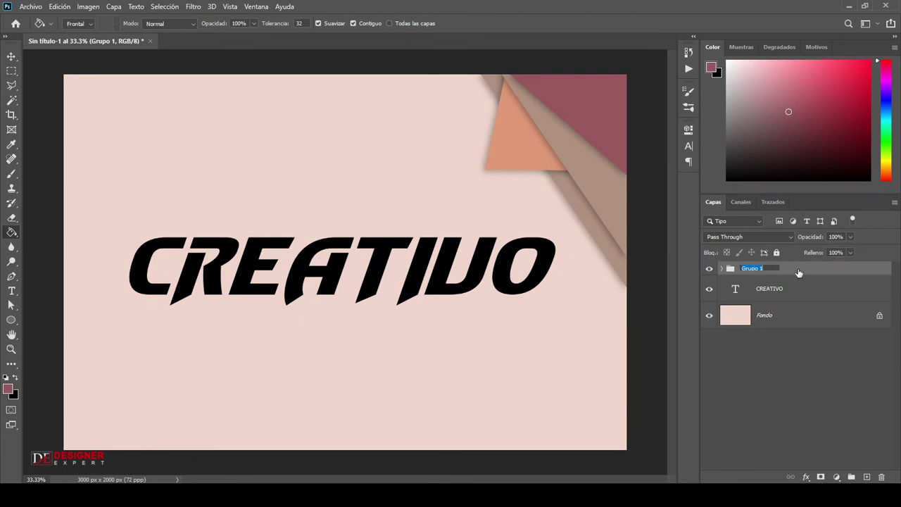
text(apel)
key(Return)
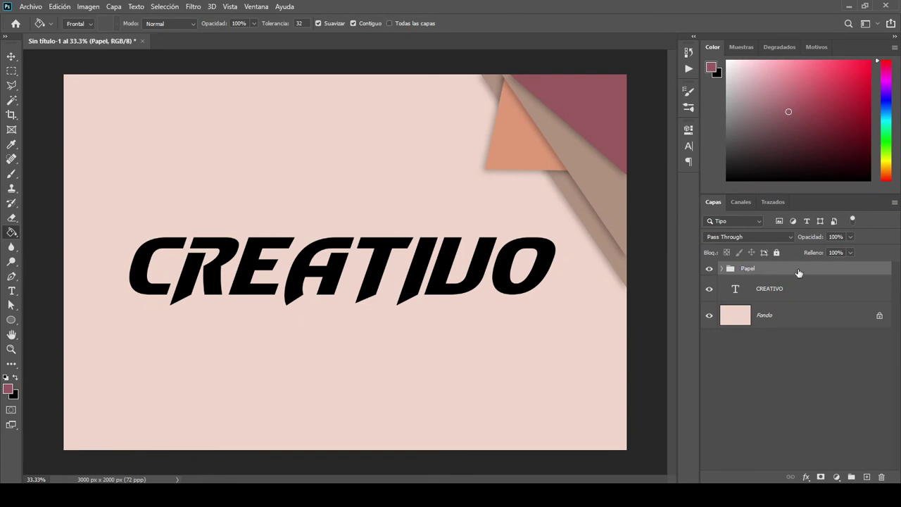
drag(774, 272, 772, 301)
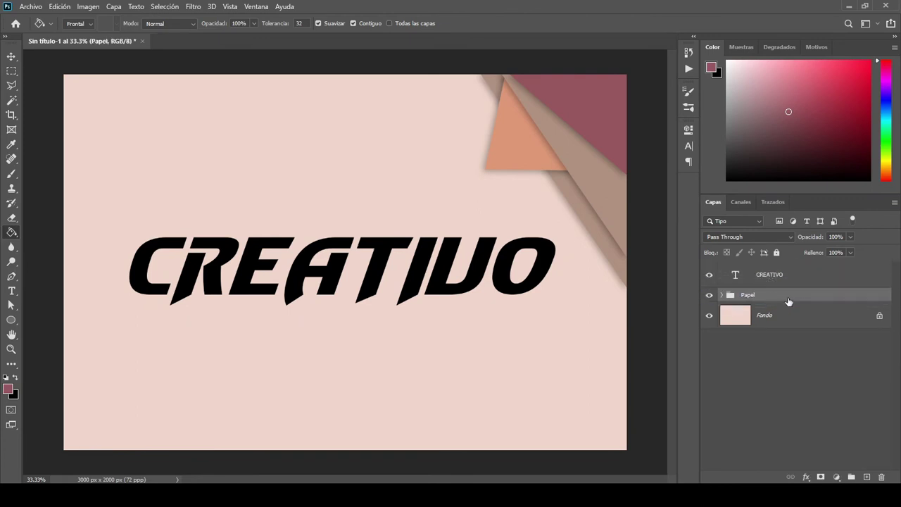
Duplicate the CREATIVO layer as CREATIVO copia and reselect the original CREATIVO layer
click(795, 277)
right_click(794, 277)
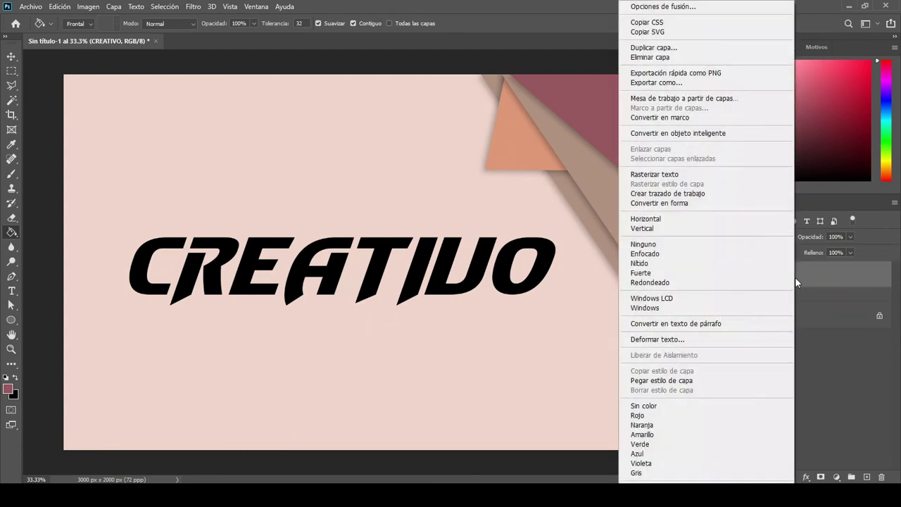
click(661, 48)
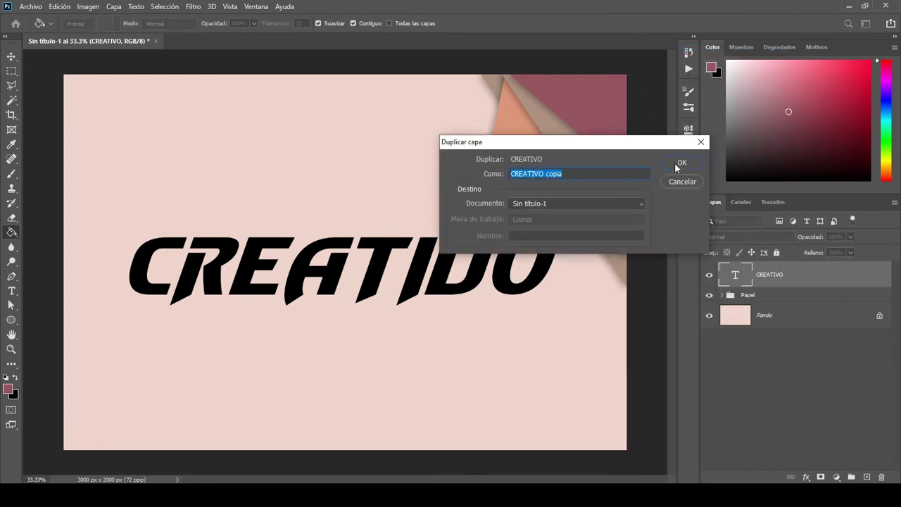
click(681, 162)
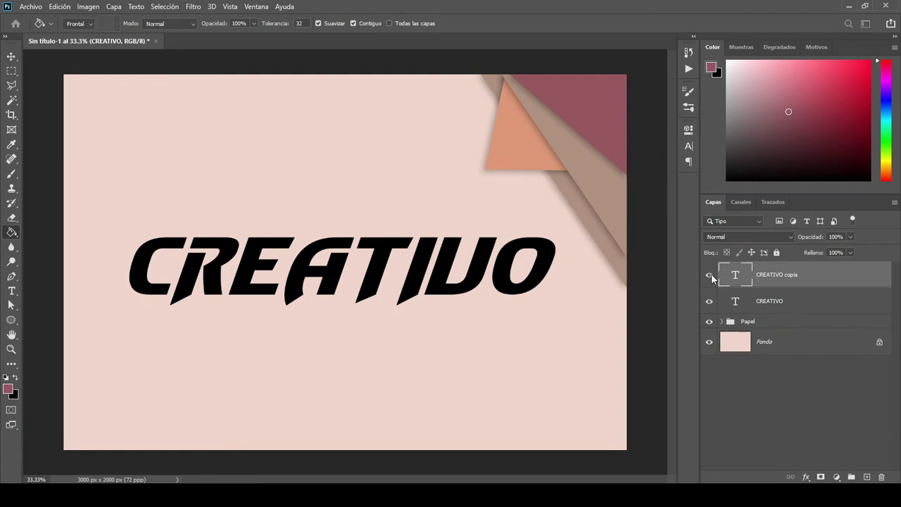
click(809, 301)
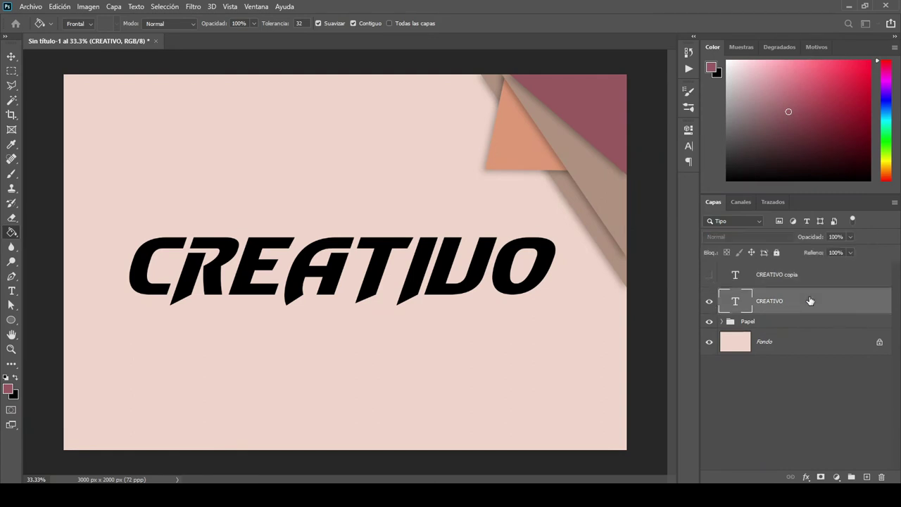
Open the textura image as a new document
key(alt+f)
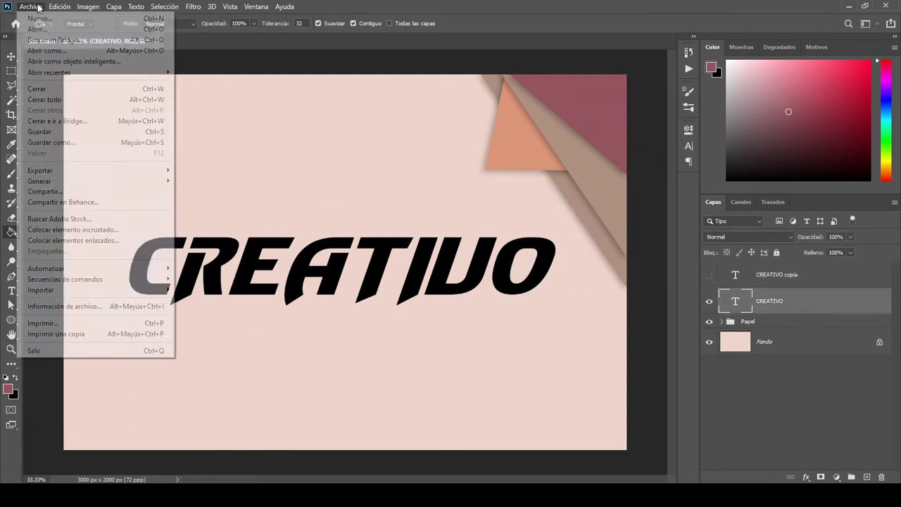
key(Escape)
key(ctrl+o)
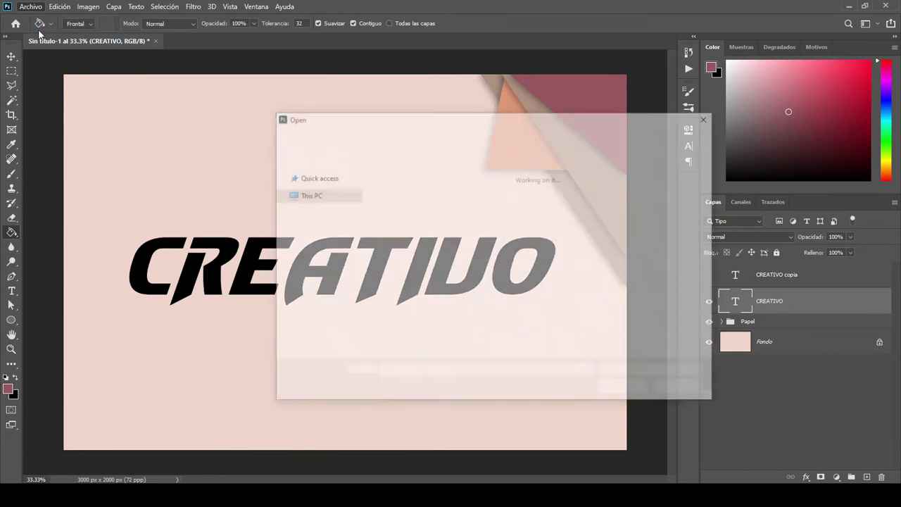
double_click(461, 205)
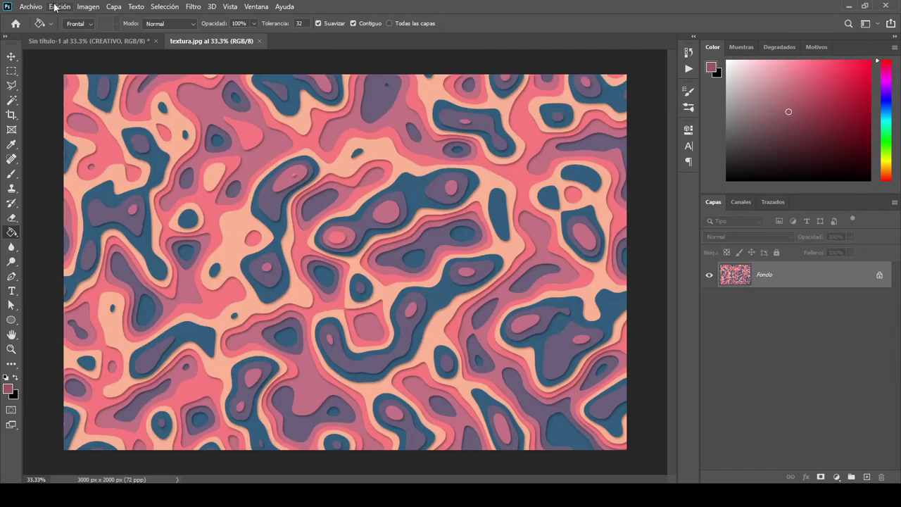
Define the texture image as a pattern named 'textura M', then close textura.jpg
click(59, 6)
click(93, 312)
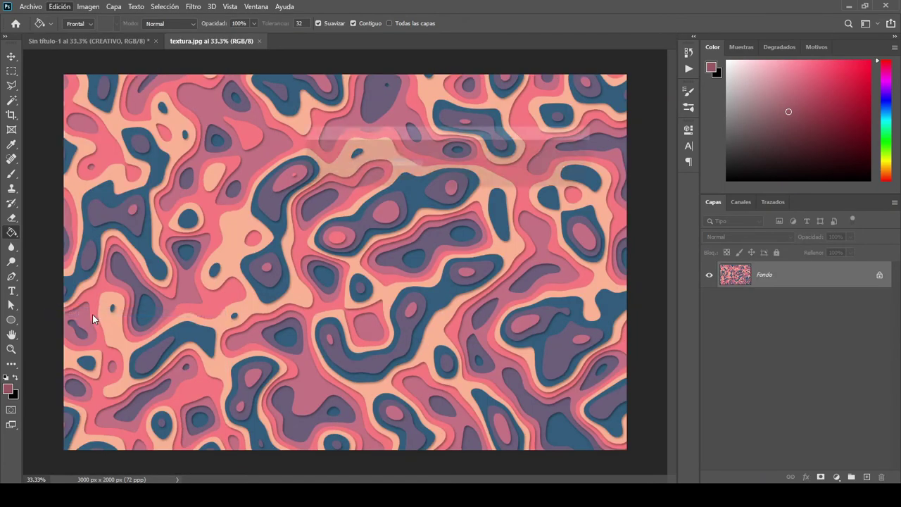
key(End)
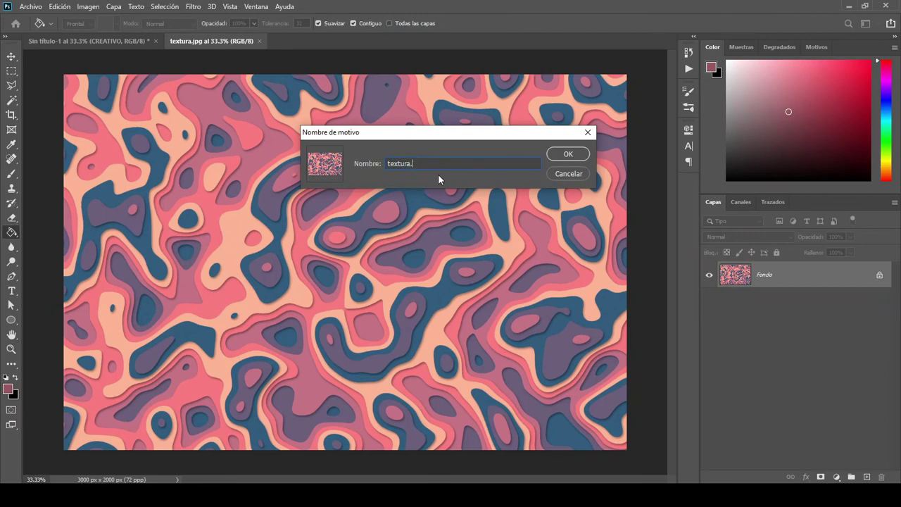
key(BackSpace)
text(Motivo)
click(565, 153)
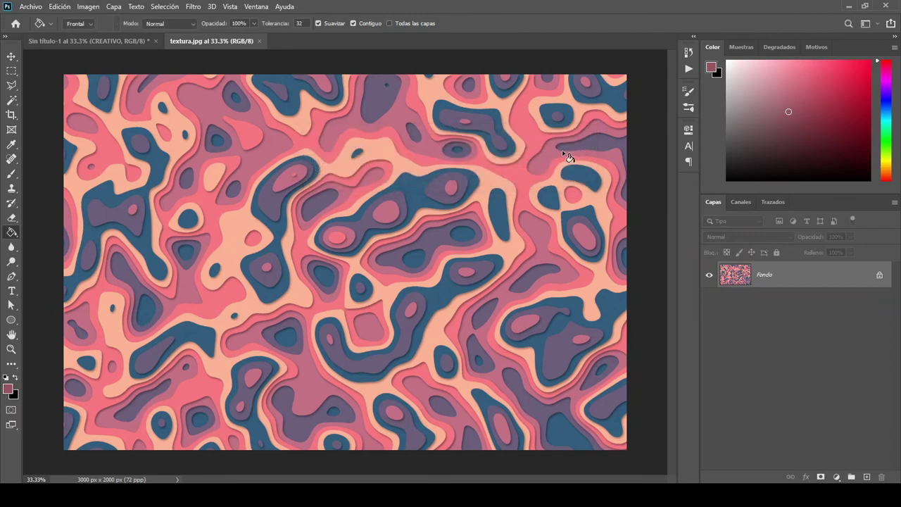
click(260, 41)
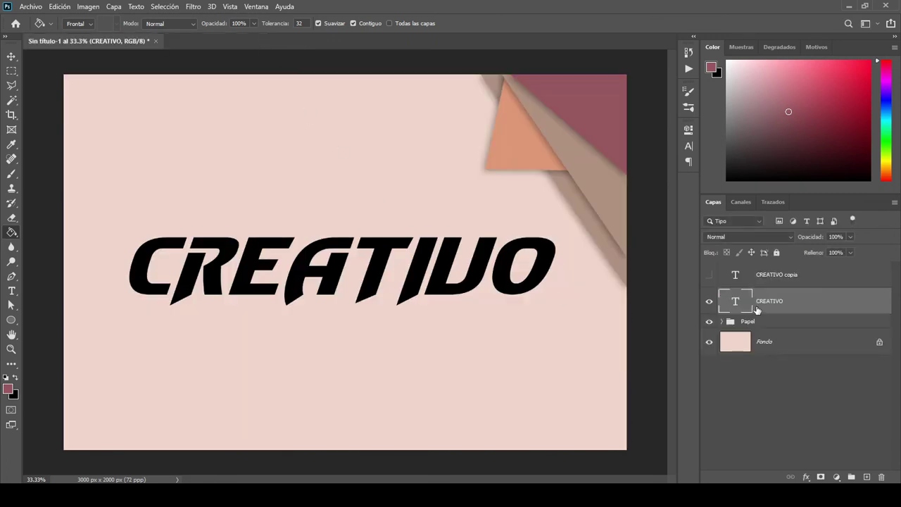
Set the CREATIVO layer's fill opacity to 0 in its blending options
click(806, 477)
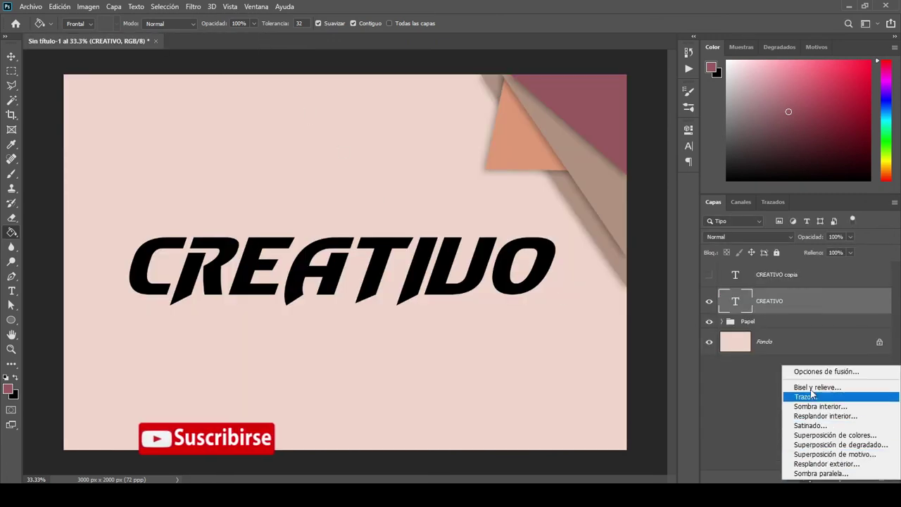
click(810, 372)
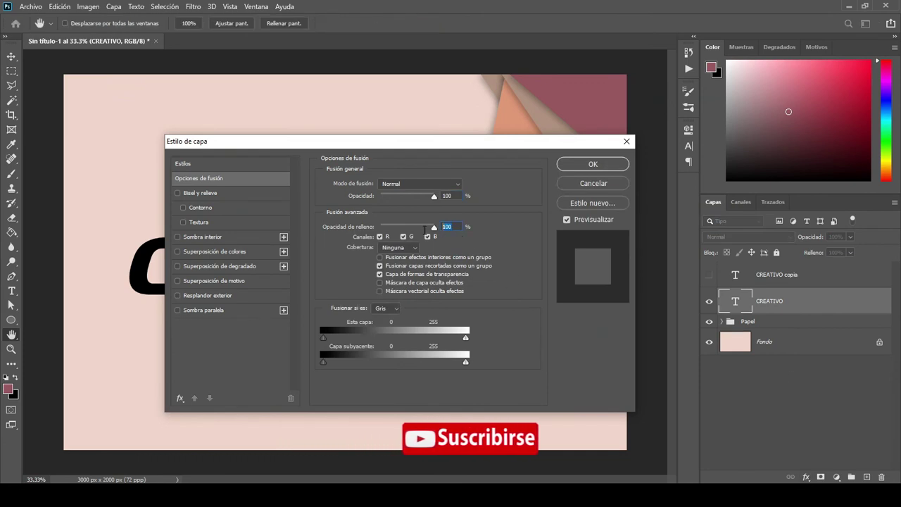
double_click(448, 227)
text(0)
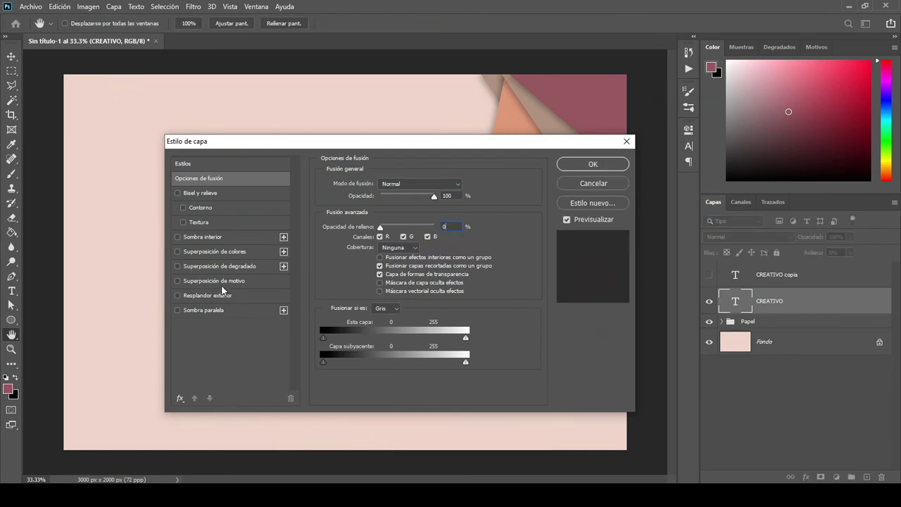
Add a pattern overlay using the new pink paper-cut pattern, scaled up slightly
click(222, 282)
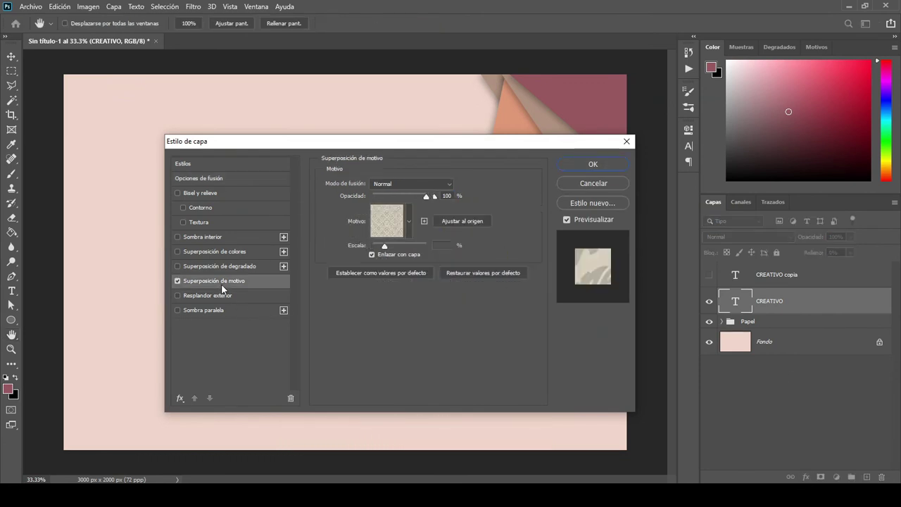
click(409, 220)
drag(434, 262, 434, 302)
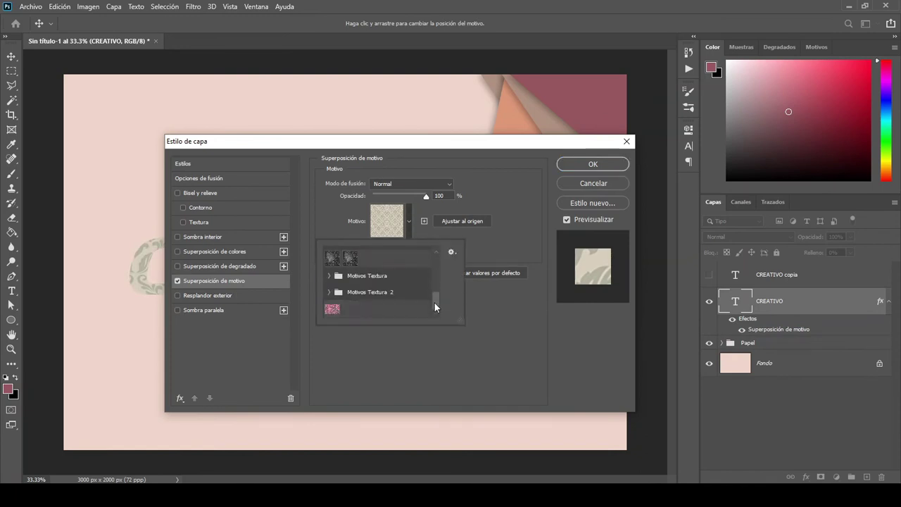
click(337, 308)
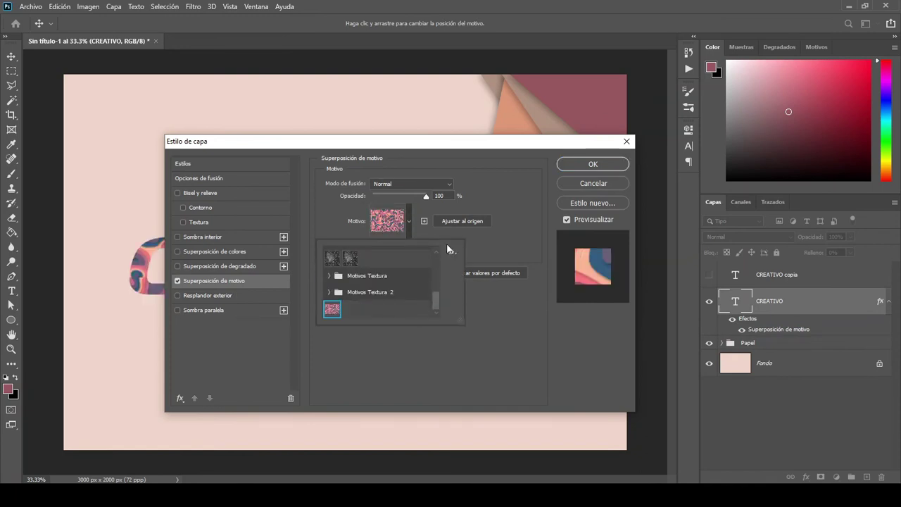
click(429, 143)
drag(430, 144, 637, 150)
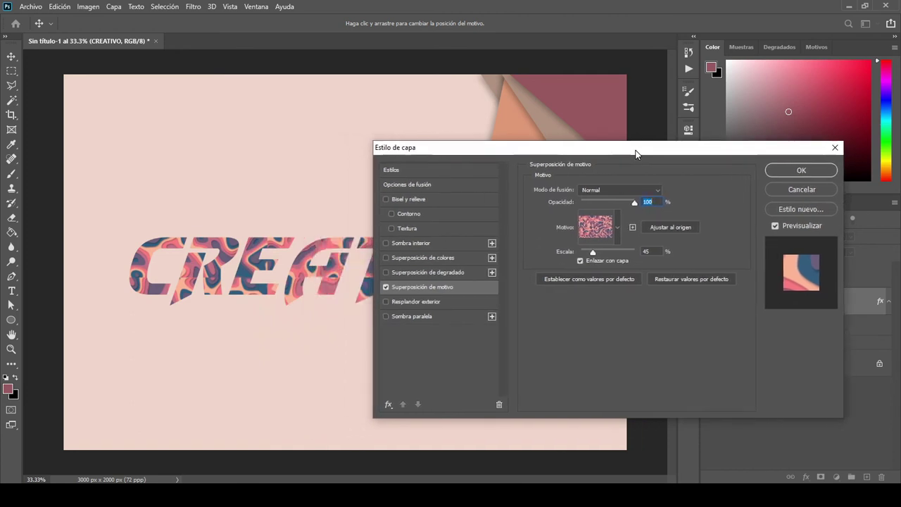
drag(594, 253, 597, 253)
Apply a pale cream (fbecdb) outer glow in Trama mode, 25% opacity, 38 px size
click(441, 301)
click(634, 201)
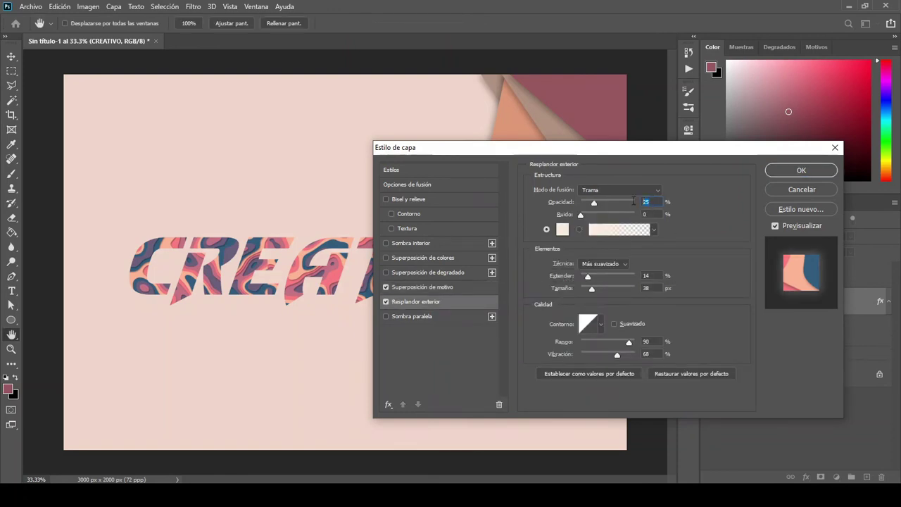
click(648, 213)
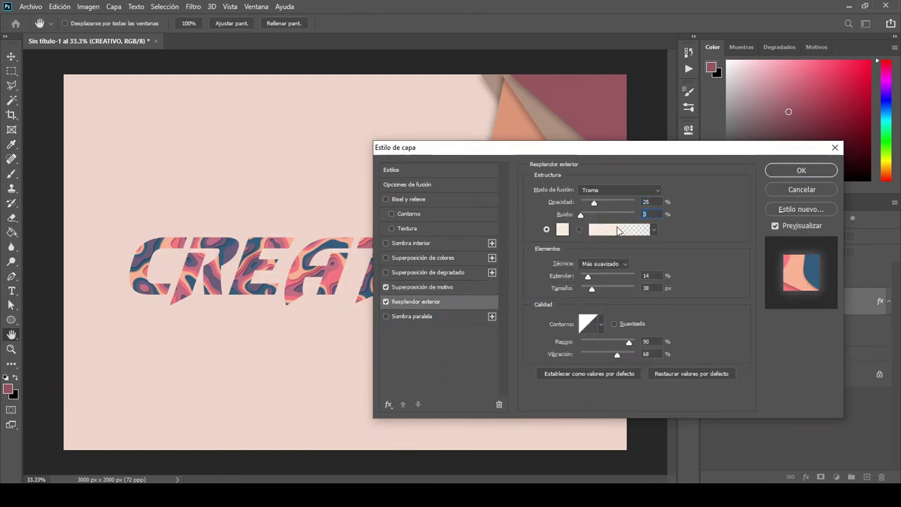
click(561, 231)
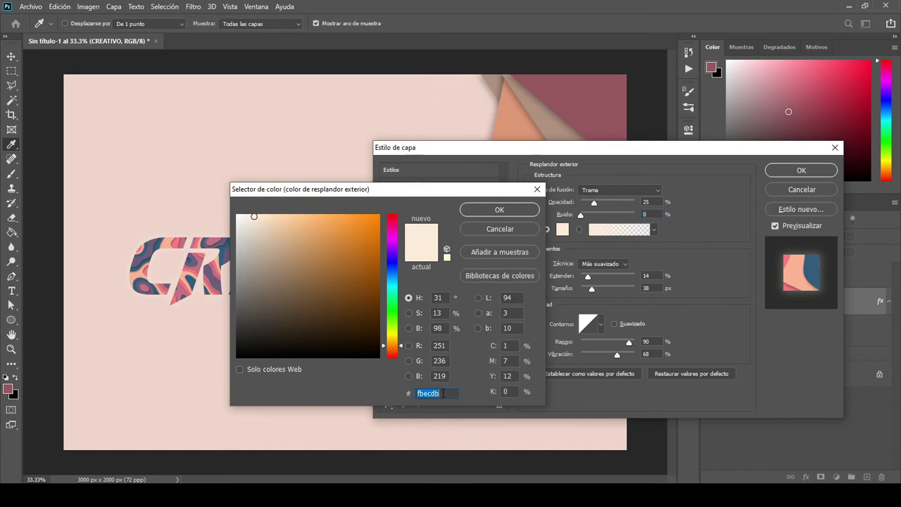
click(505, 212)
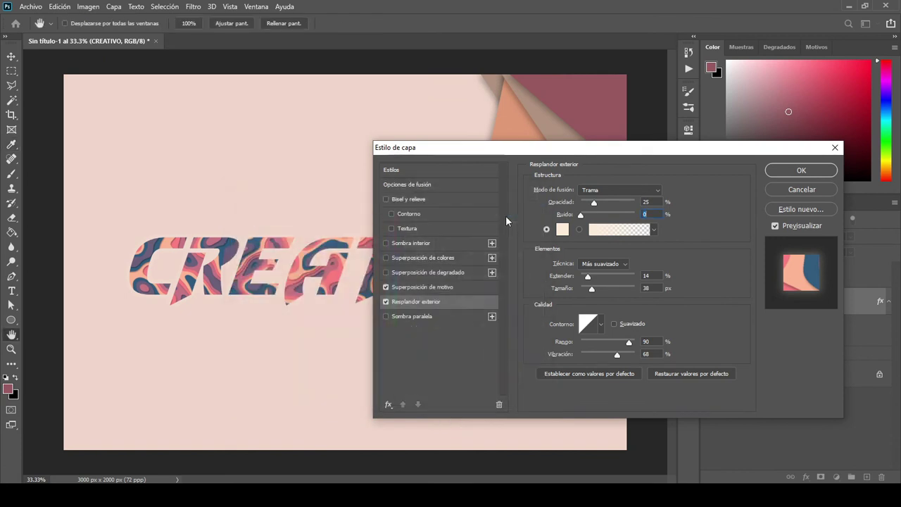
click(645, 288)
click(646, 353)
click(609, 263)
click(620, 263)
click(619, 192)
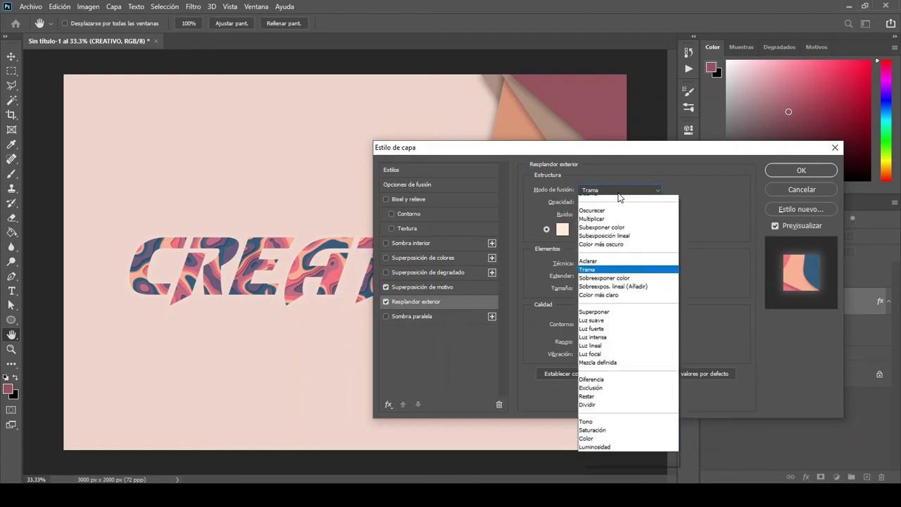
key(Escape)
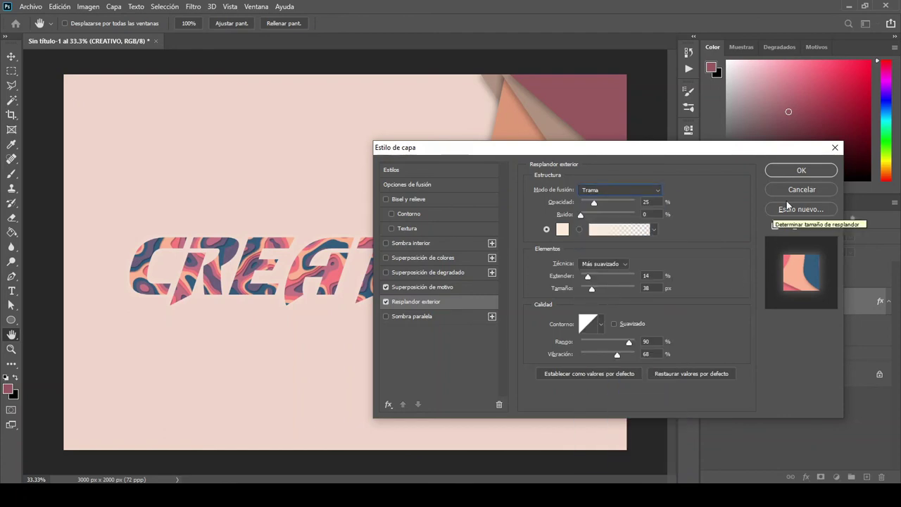
click(789, 169)
Show the CREATIVO copia layer and set its fill opacity to 0 in Layer Style
key(g)
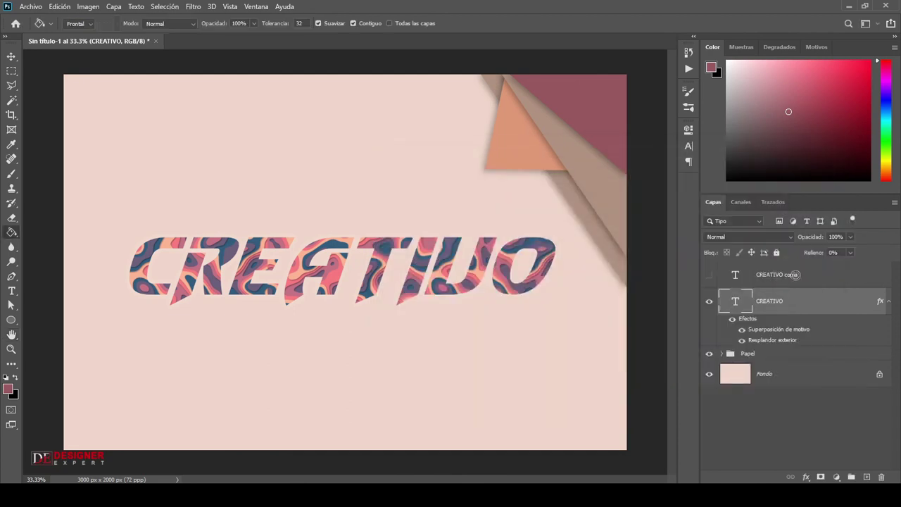
click(775, 278)
click(709, 274)
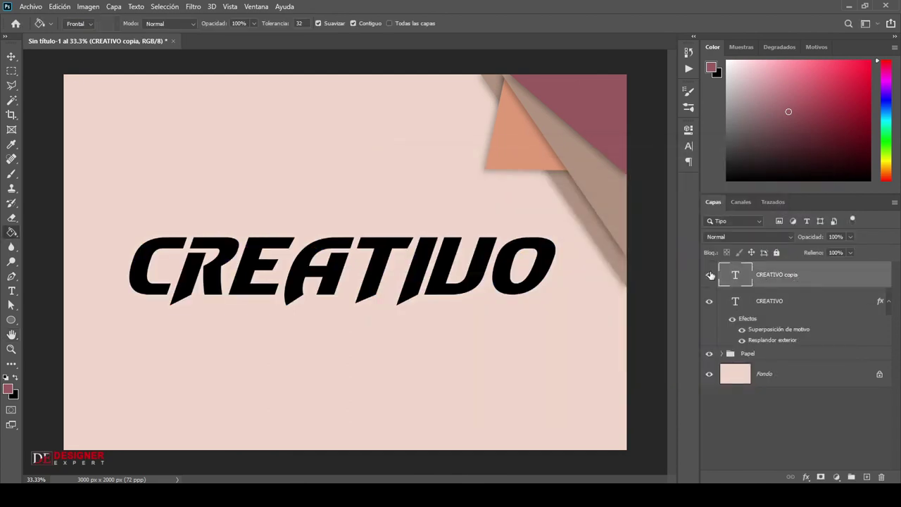
double_click(768, 315)
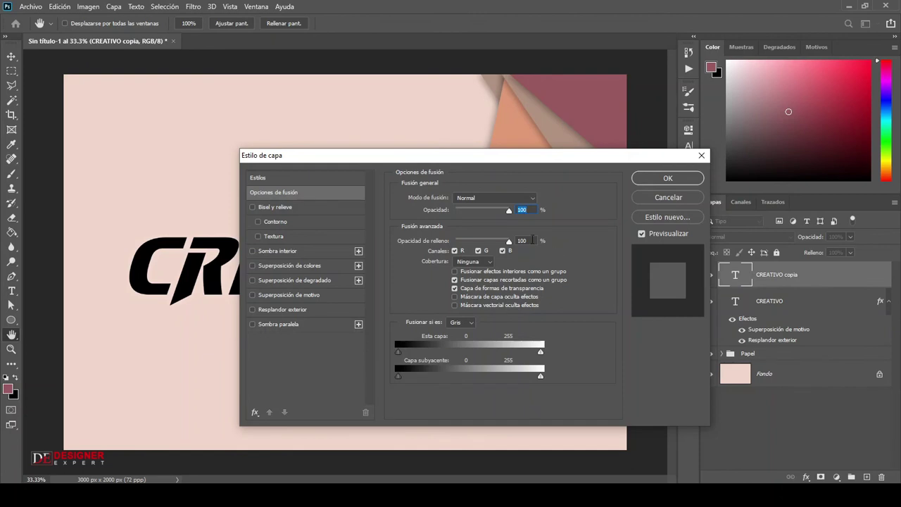
text(0)
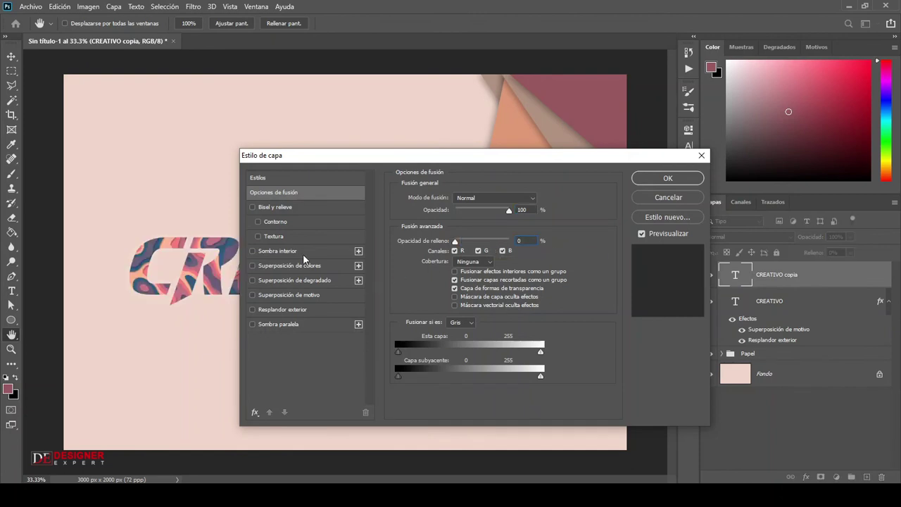
Add a black inner shadow in Normal blend mode to CREATIVO copia
click(296, 251)
mouse_move(406, 158)
mouse_down()
mouse_move(485, 148)
mouse_move(525, 130)
mouse_up()
click(666, 174)
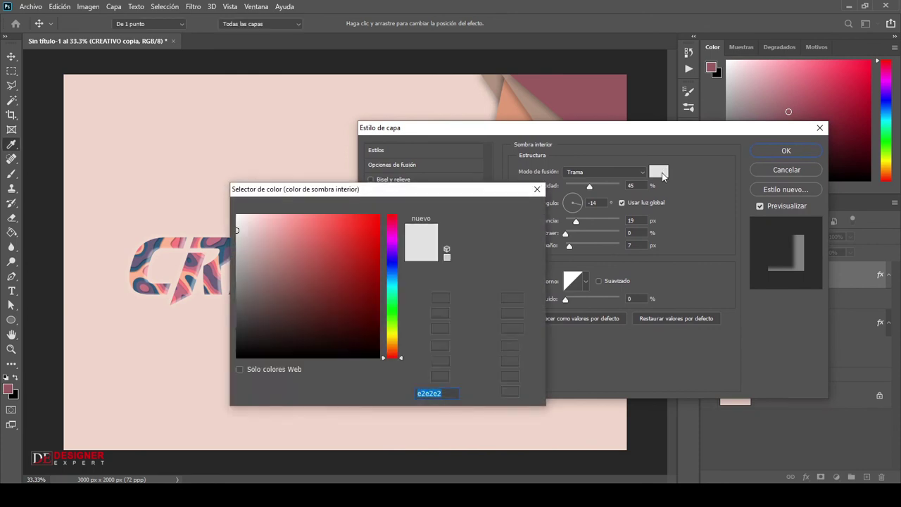
text(423131000000)
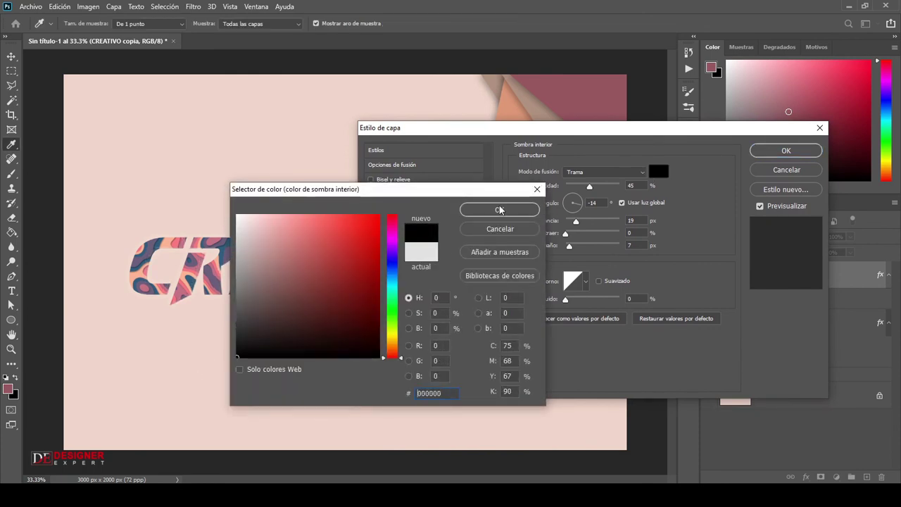
click(499, 210)
click(612, 173)
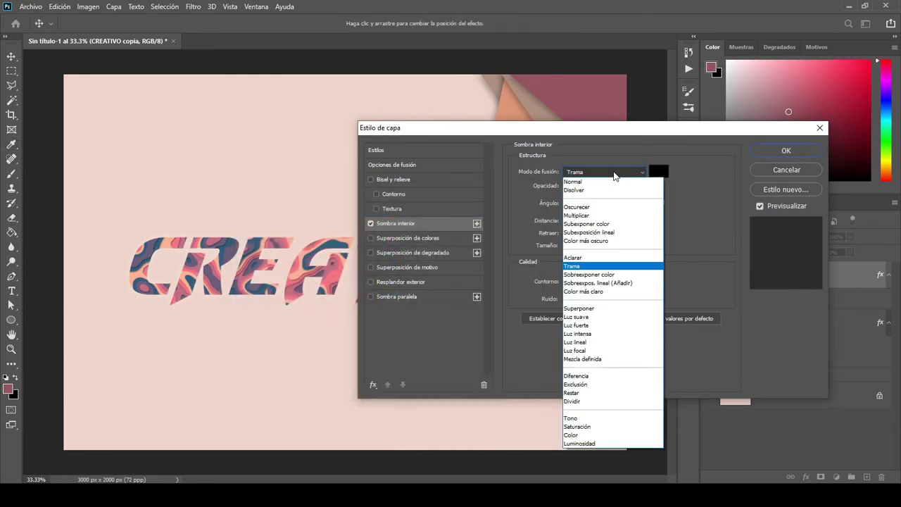
click(613, 185)
Set the inner shadow to 60% opacity, 137° angle, distance 20, choke 5, size 20
double_click(631, 185)
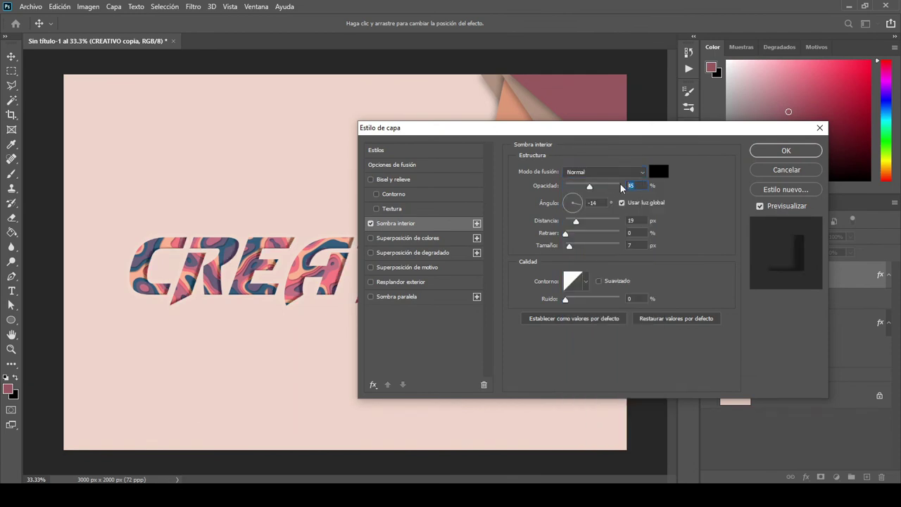
text(60)
key(Tab)
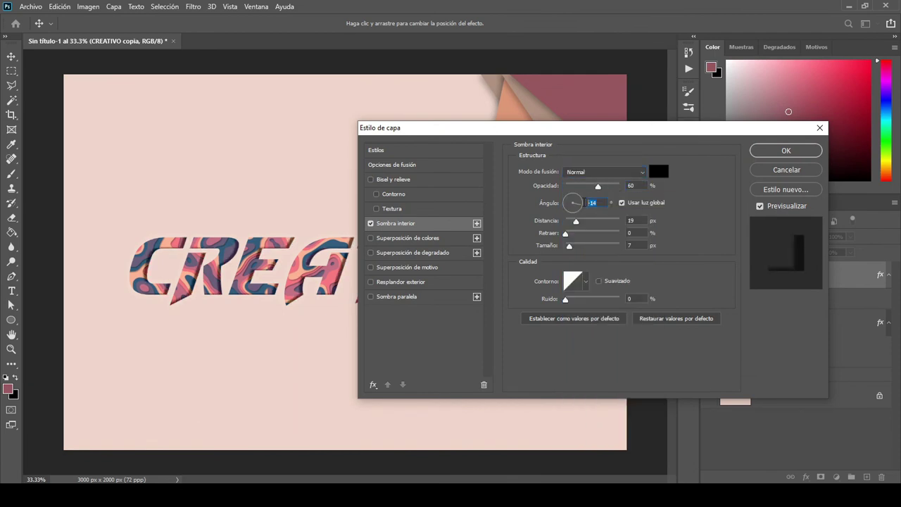
text(137)
key(Tab)
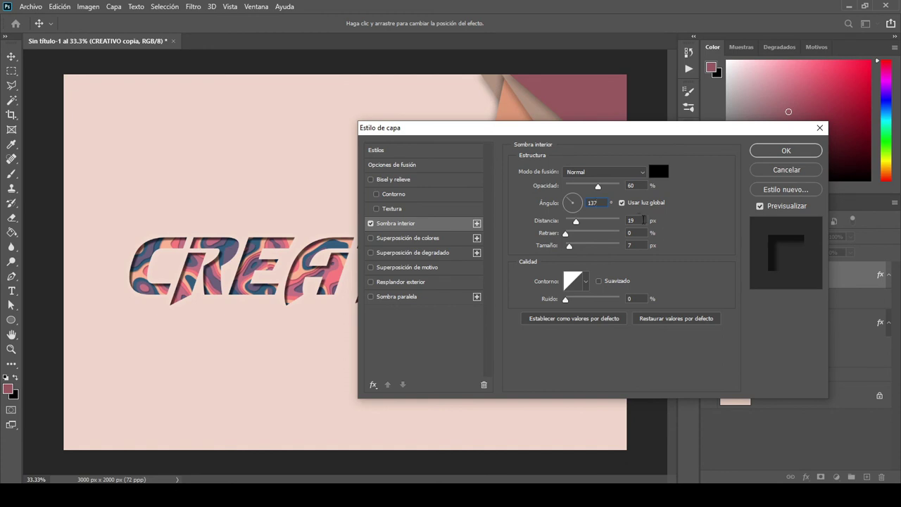
text(20)
key(Tab)
text(5)
key(Tab)
text(20)
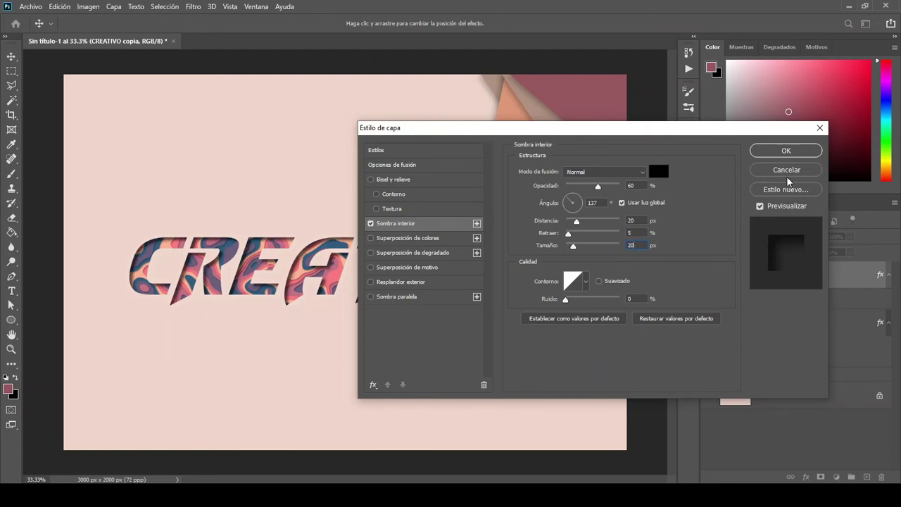